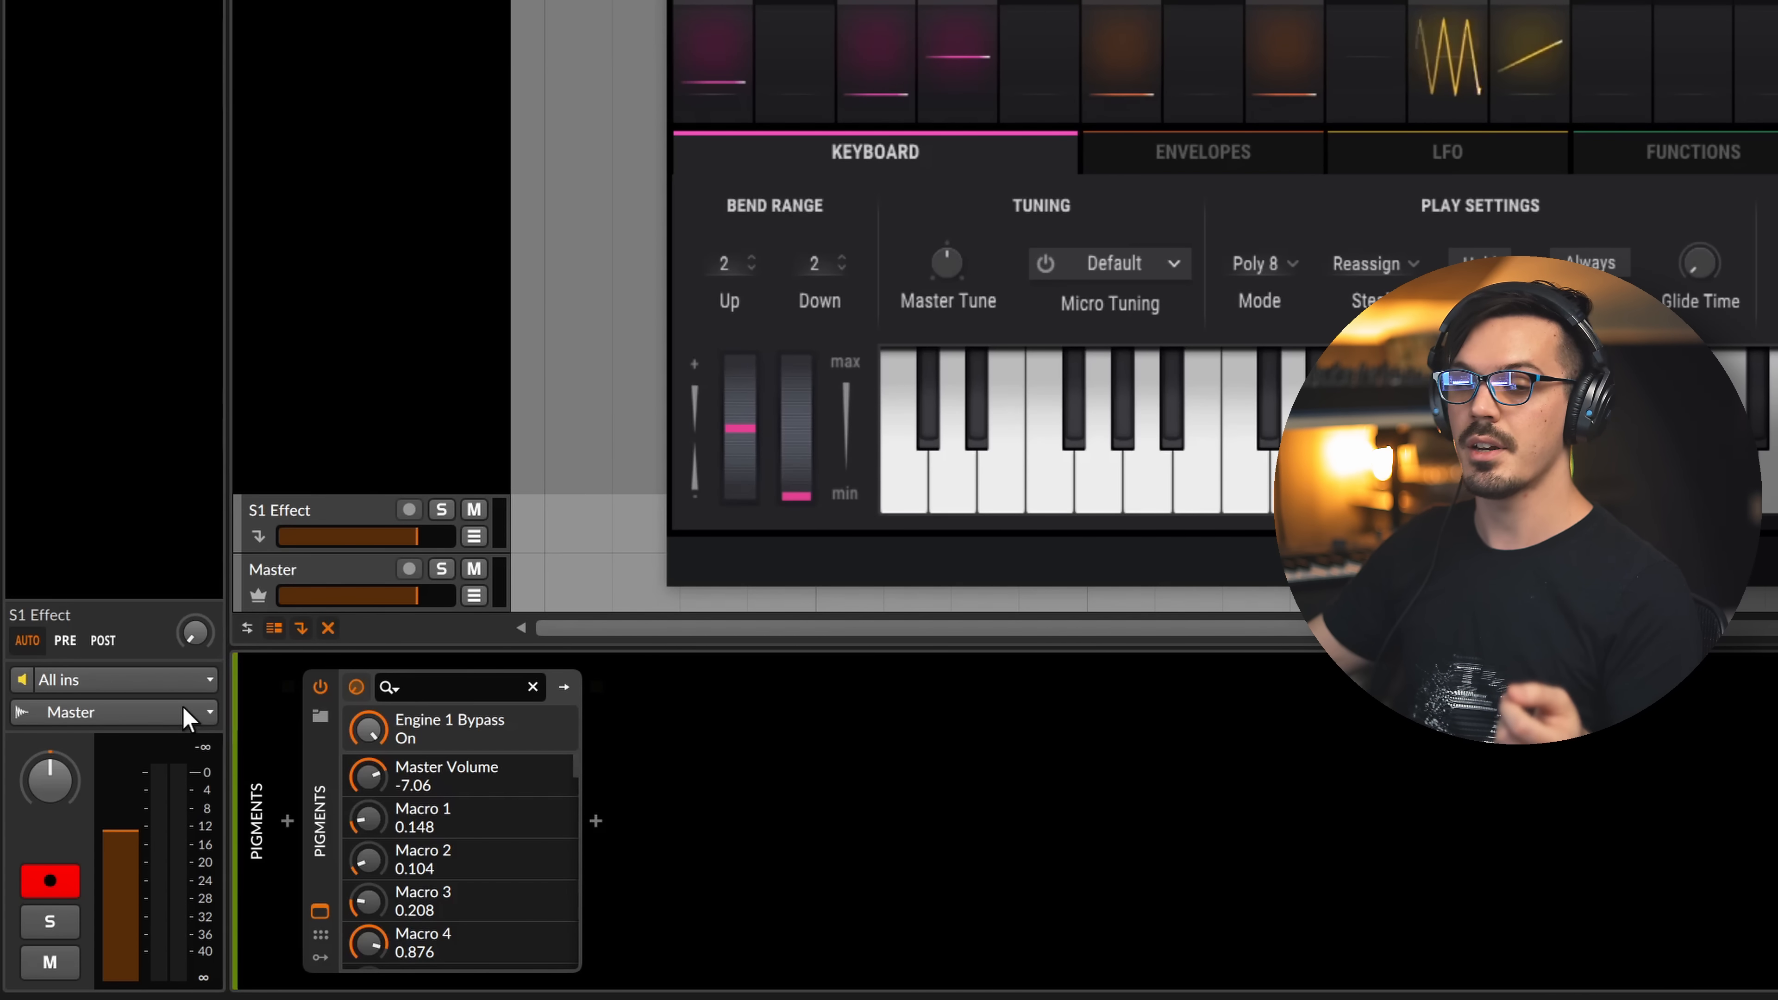
# - Route the Pigments track's note output to the DUNE 3 plug-in on the DUNE 3 track
pyautogui.click(189, 713)
pyautogui.moveTo(179, 678)
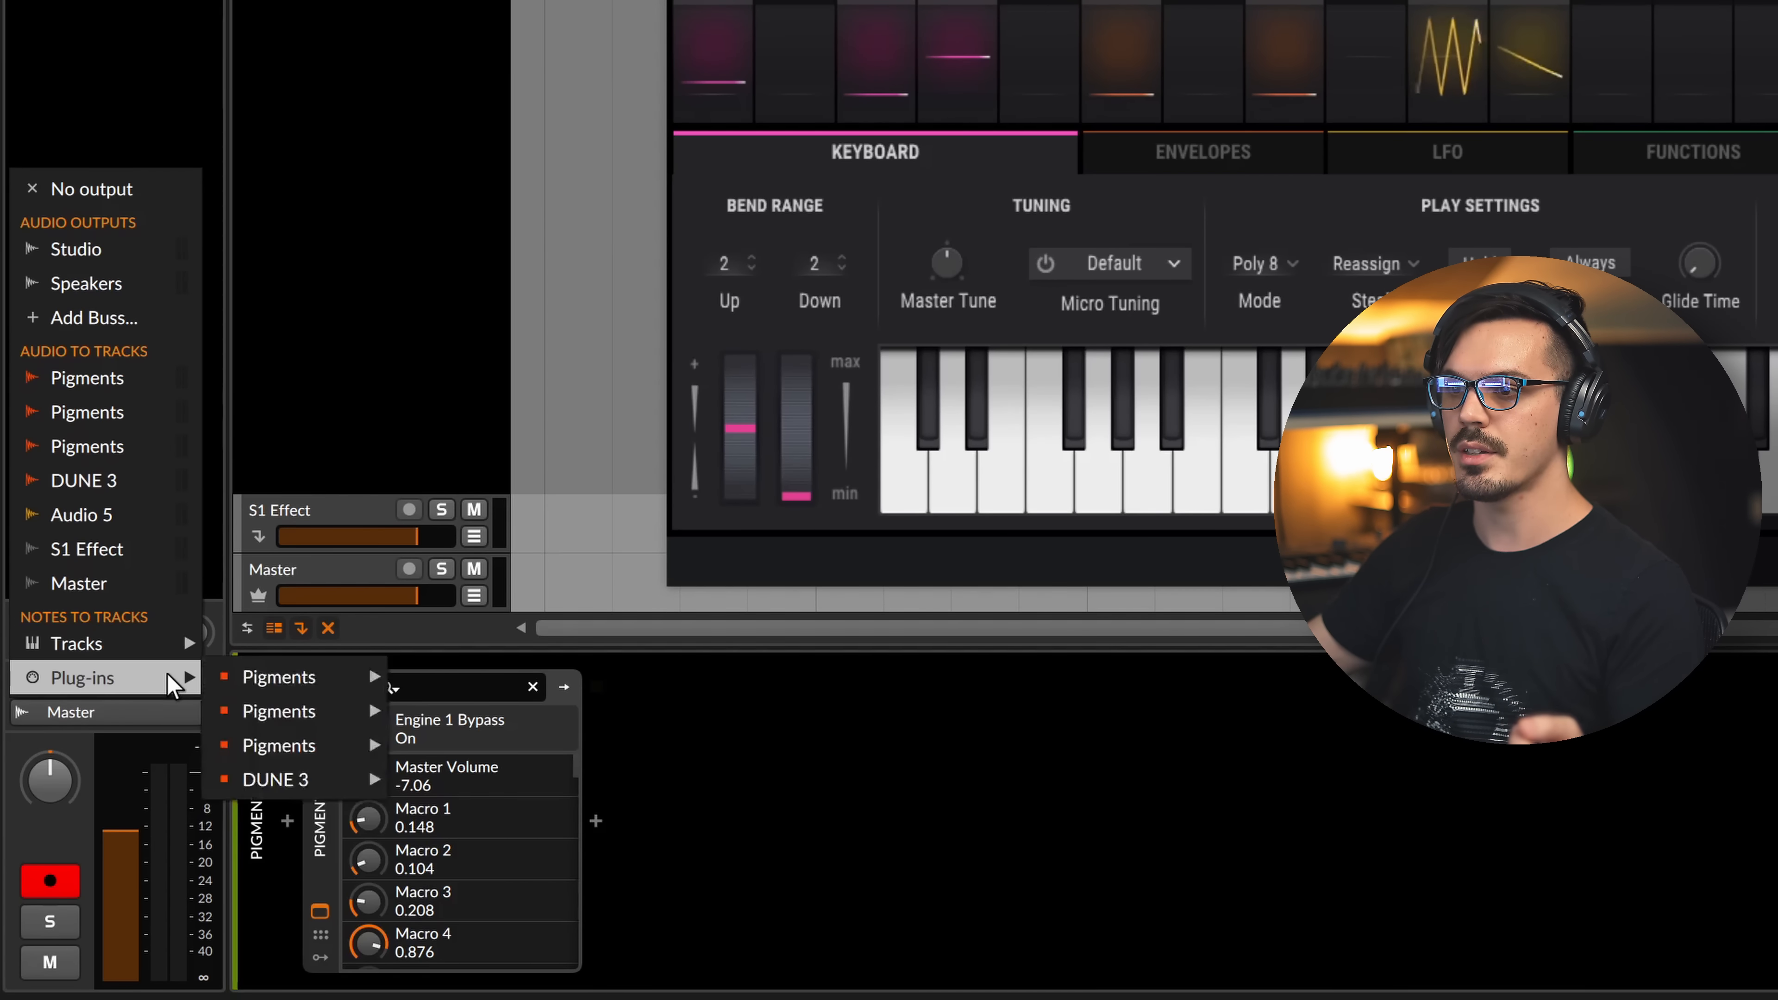
pyautogui.moveTo(284, 778)
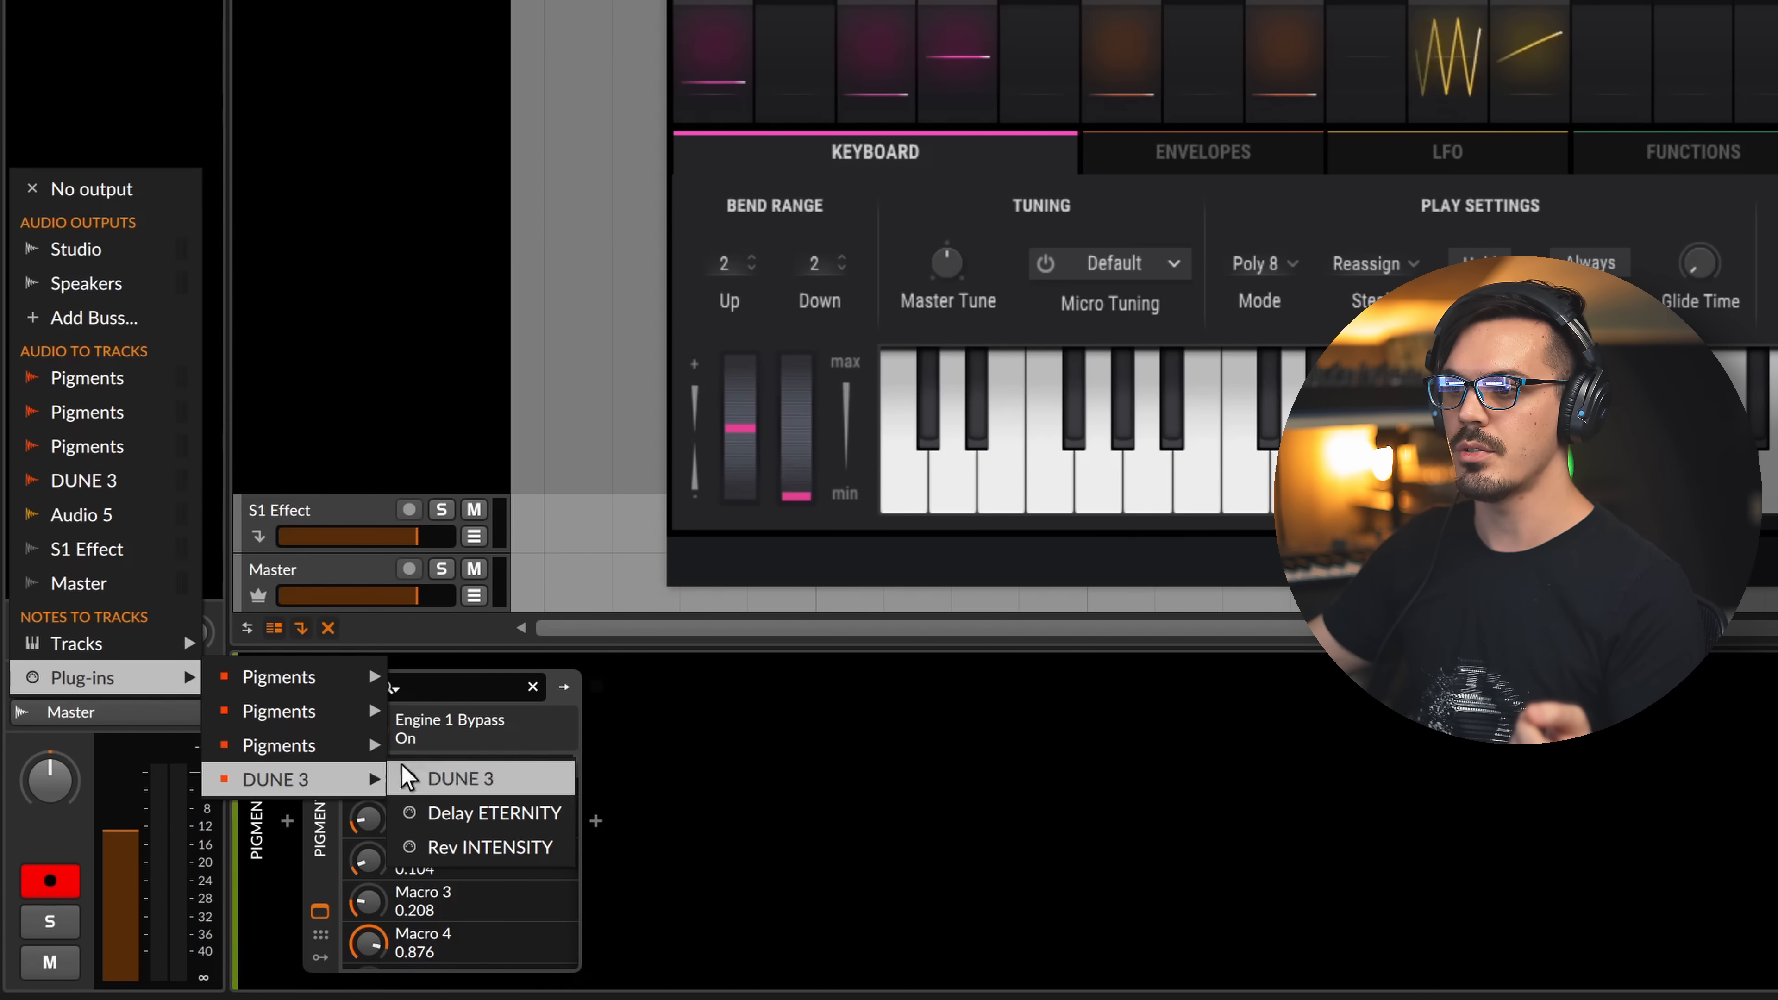
pyautogui.click(448, 779)
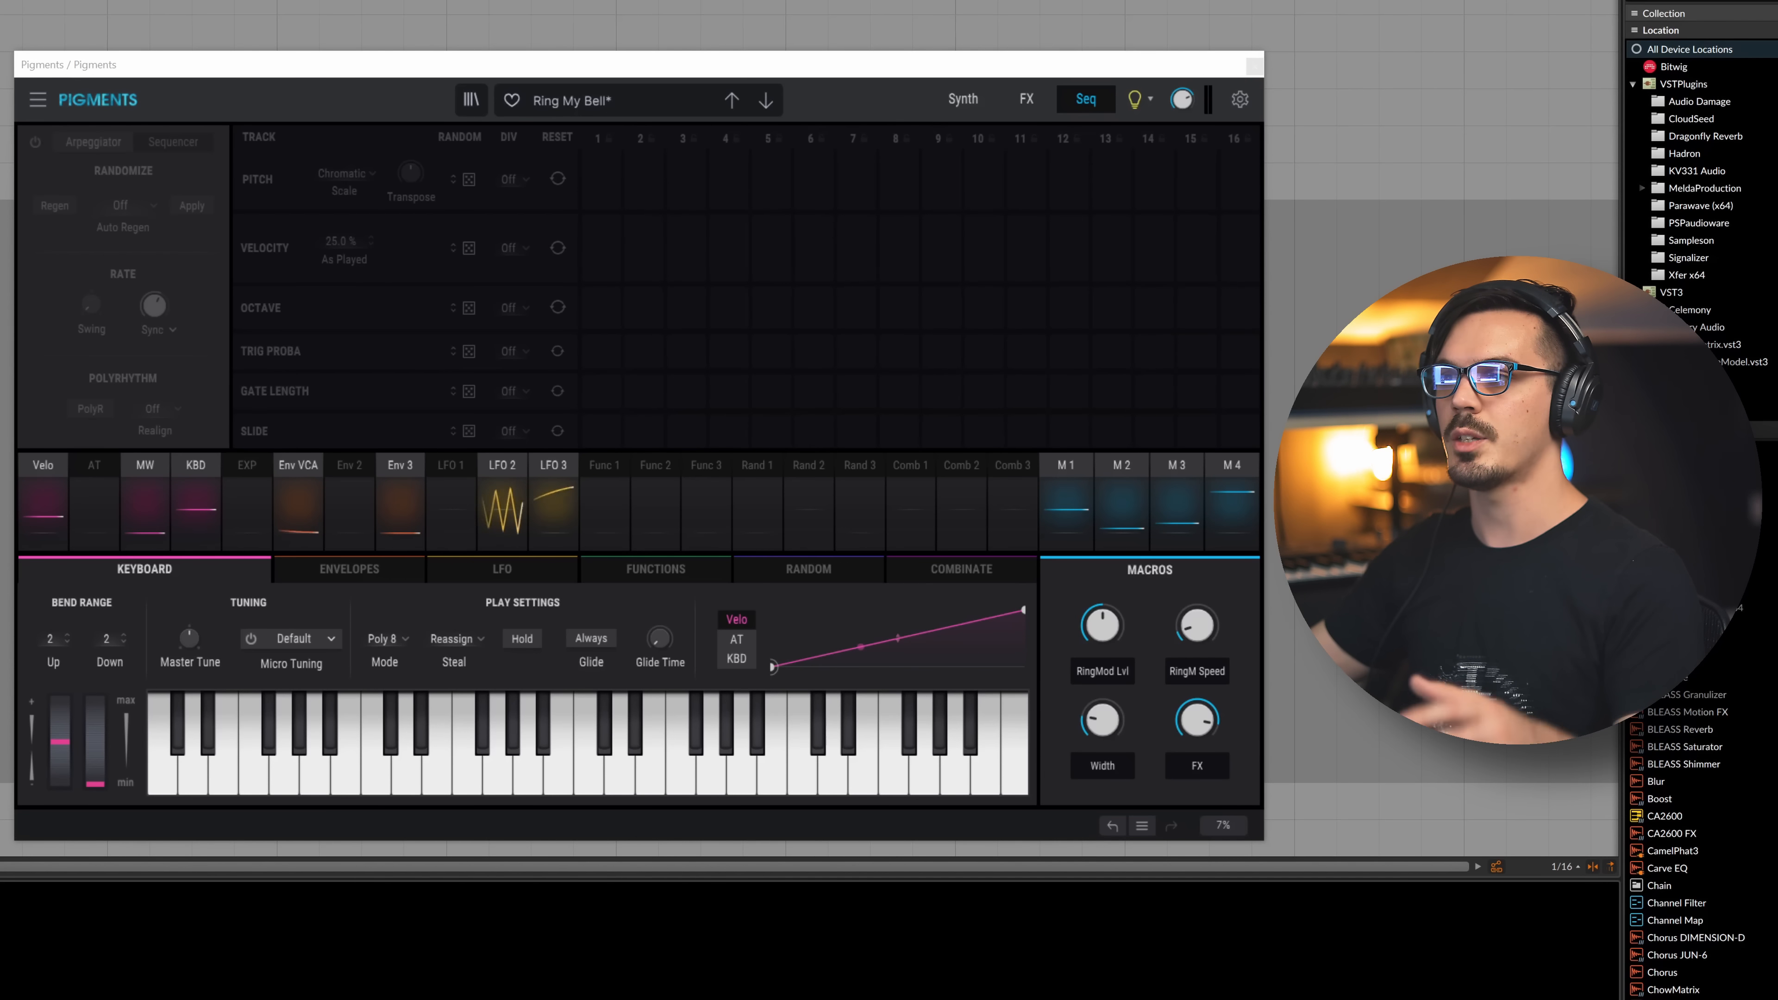
# - Turn on the sequencer and sketch a varied pitch pattern across the steps from step 2 onward
pyautogui.click(33, 145)
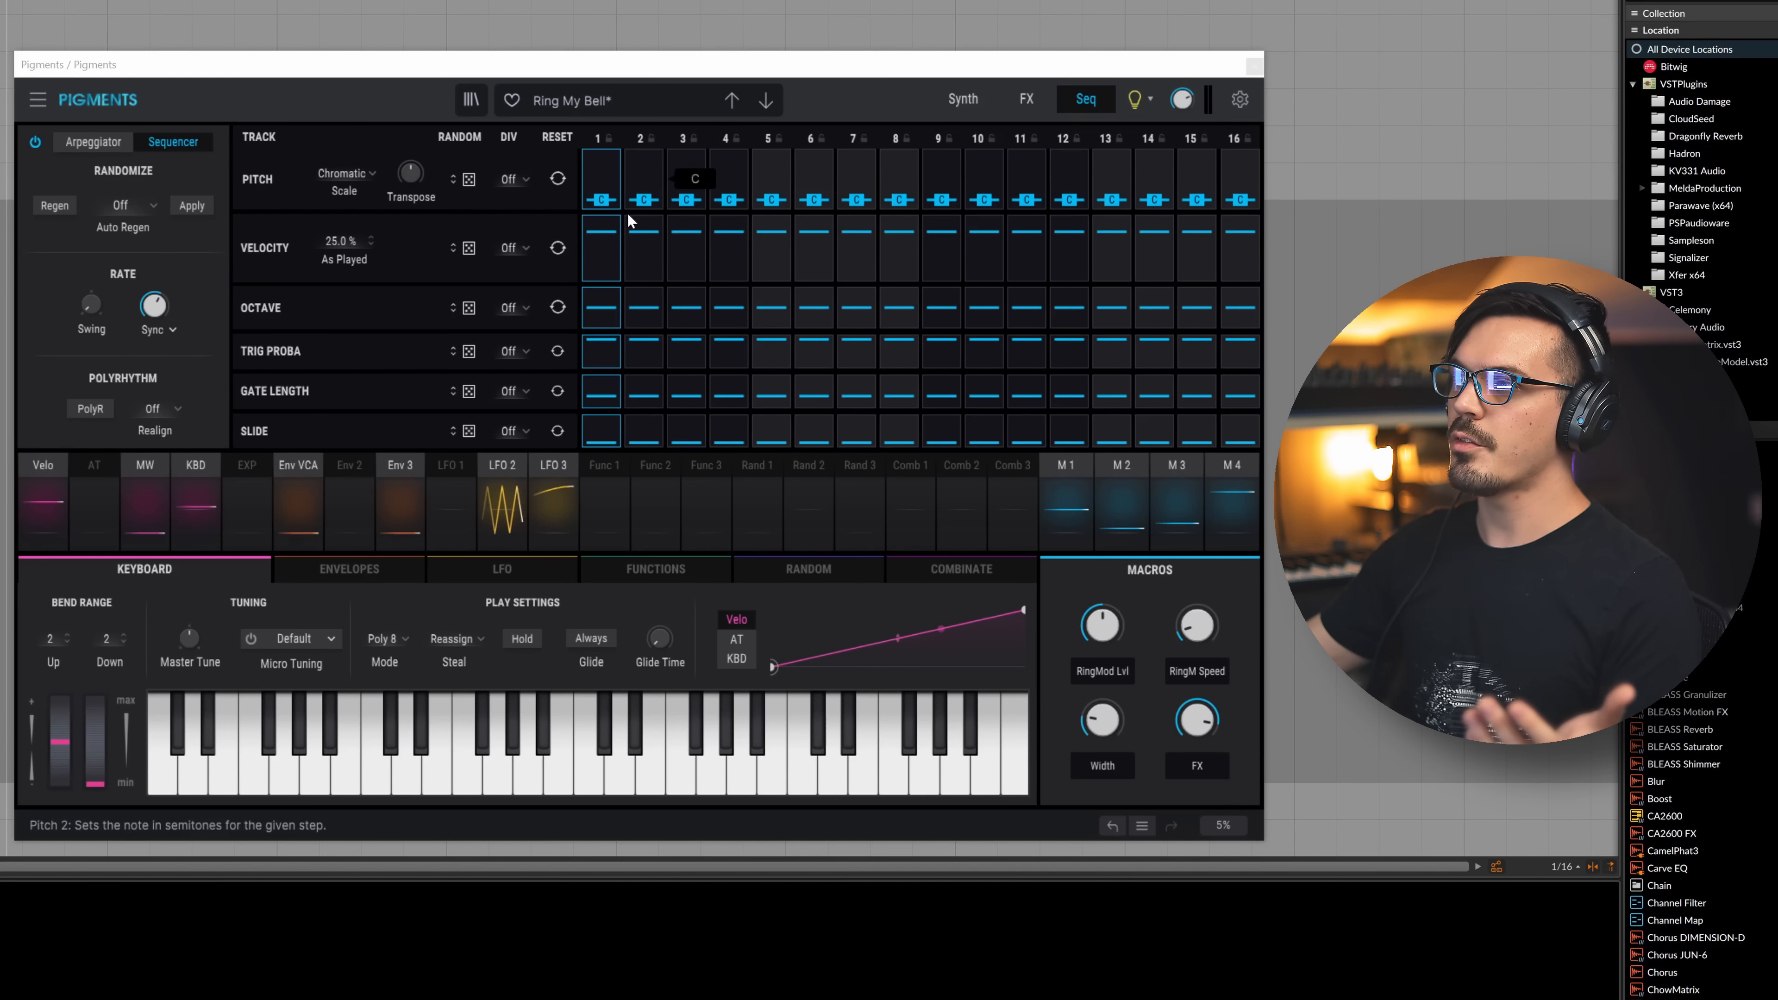
pyautogui.moveTo(644, 202); pyautogui.dragTo(646, 183)
pyautogui.moveTo(768, 180); pyautogui.dragTo(932, 189)
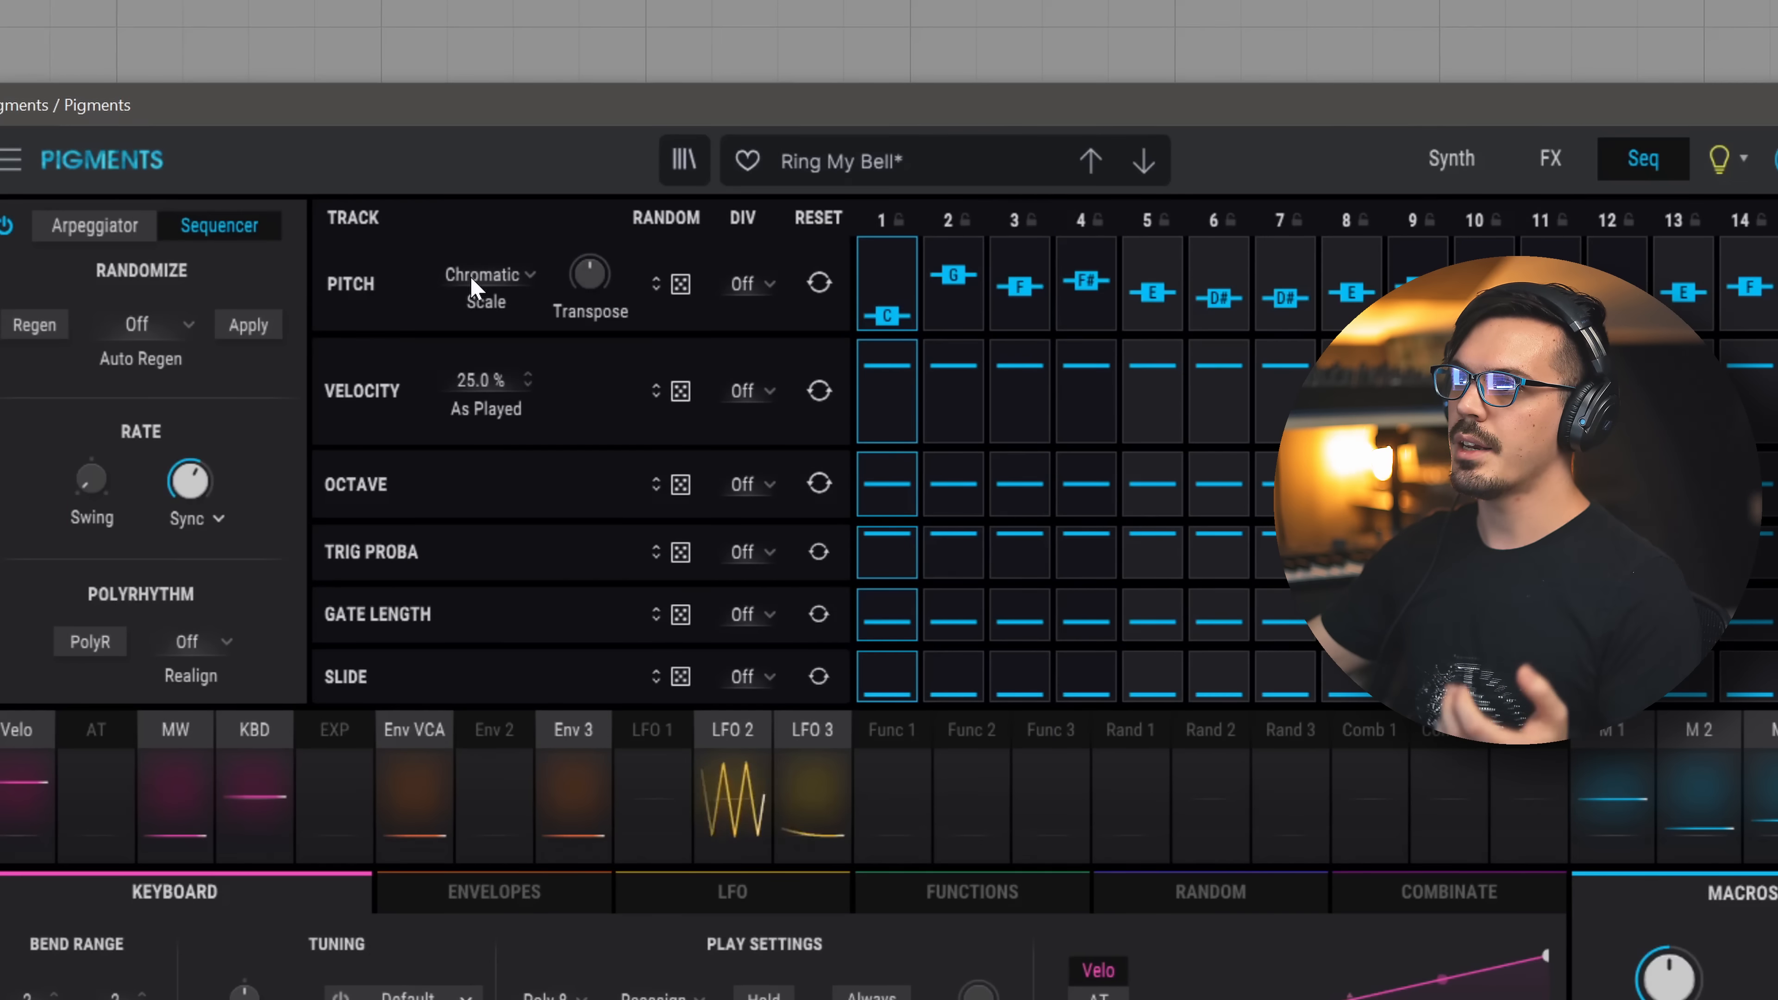
# - Set the pitch scale to Natural Minor and add a moderate amount of randomization to the Pitch track
pyautogui.click(337, 176)
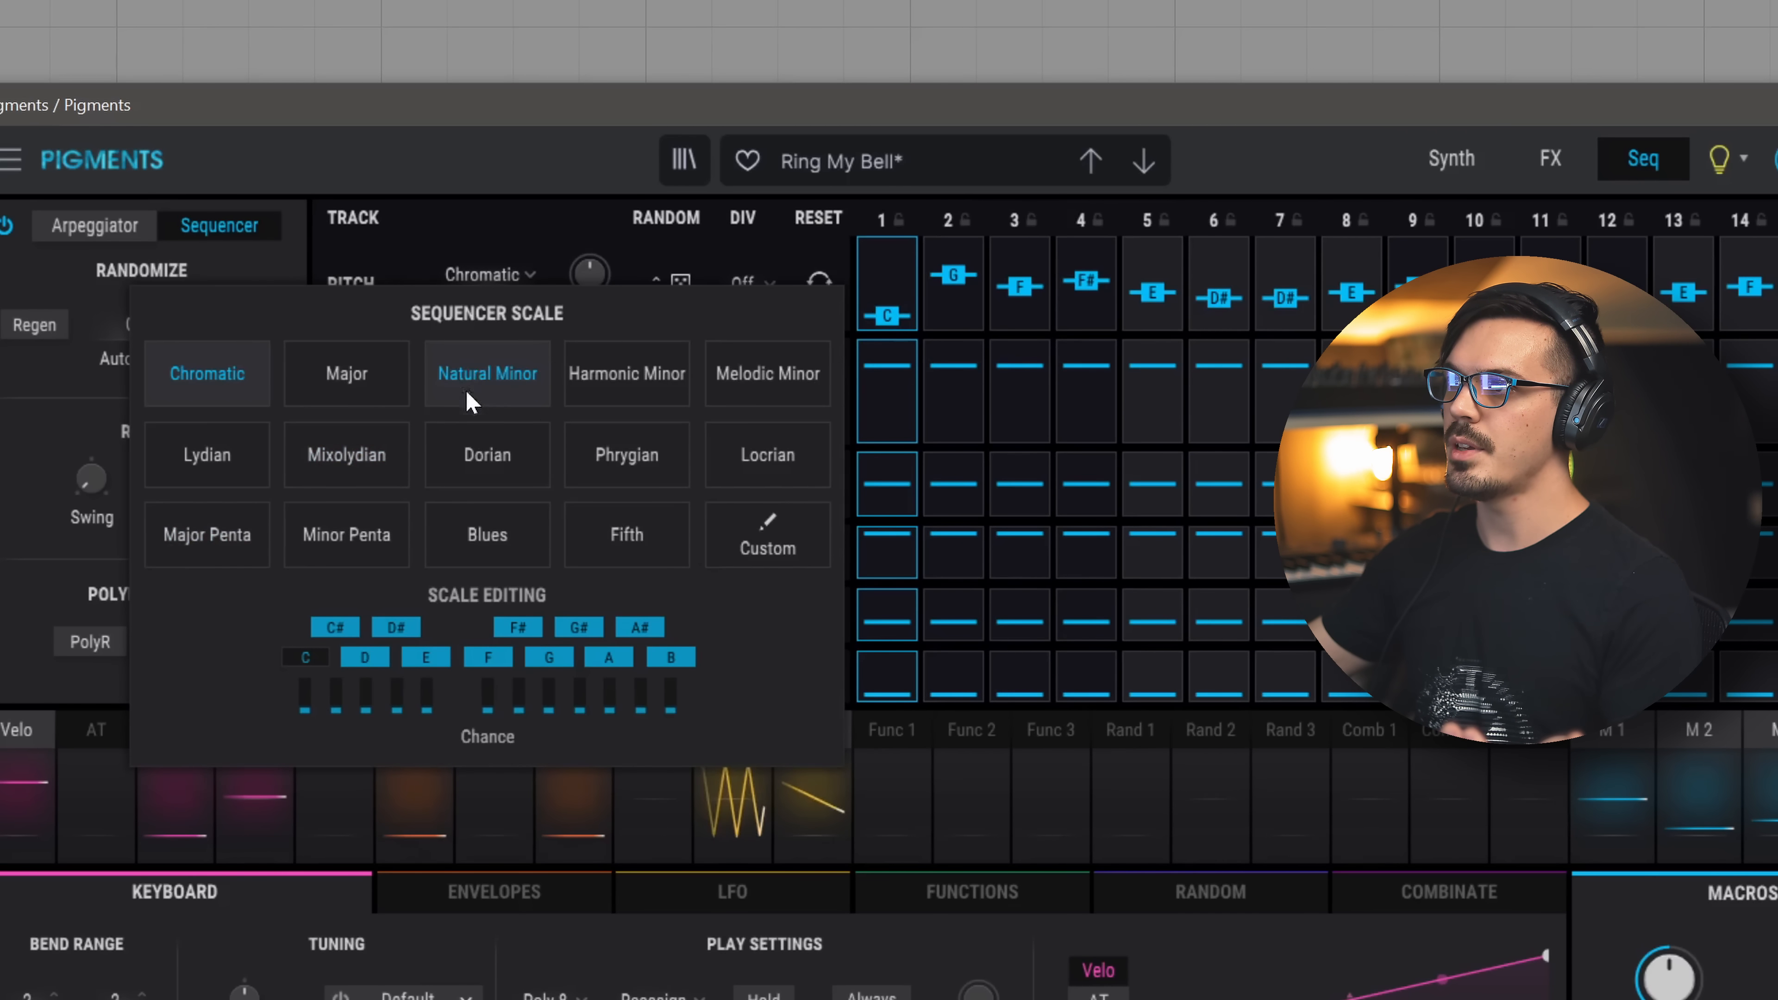
pyautogui.click(484, 377)
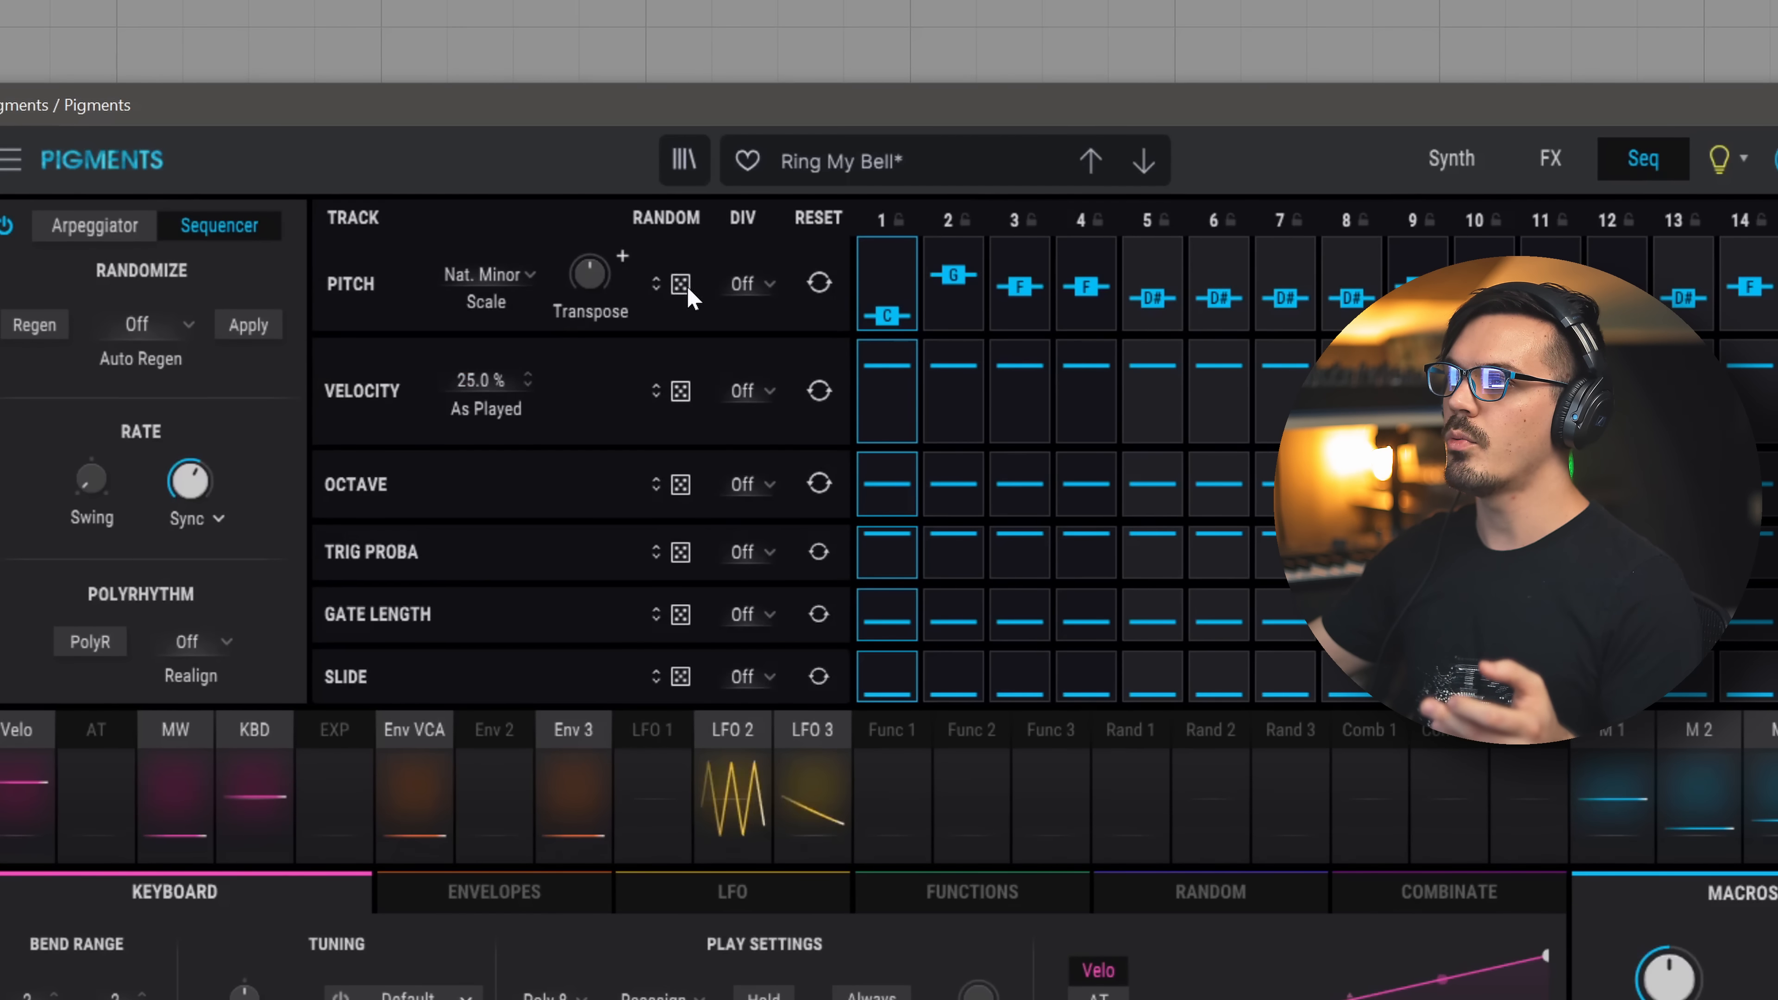
pyautogui.moveTo(681, 284)
pyautogui.moveTo(680, 284); pyautogui.dragTo(681, 259)
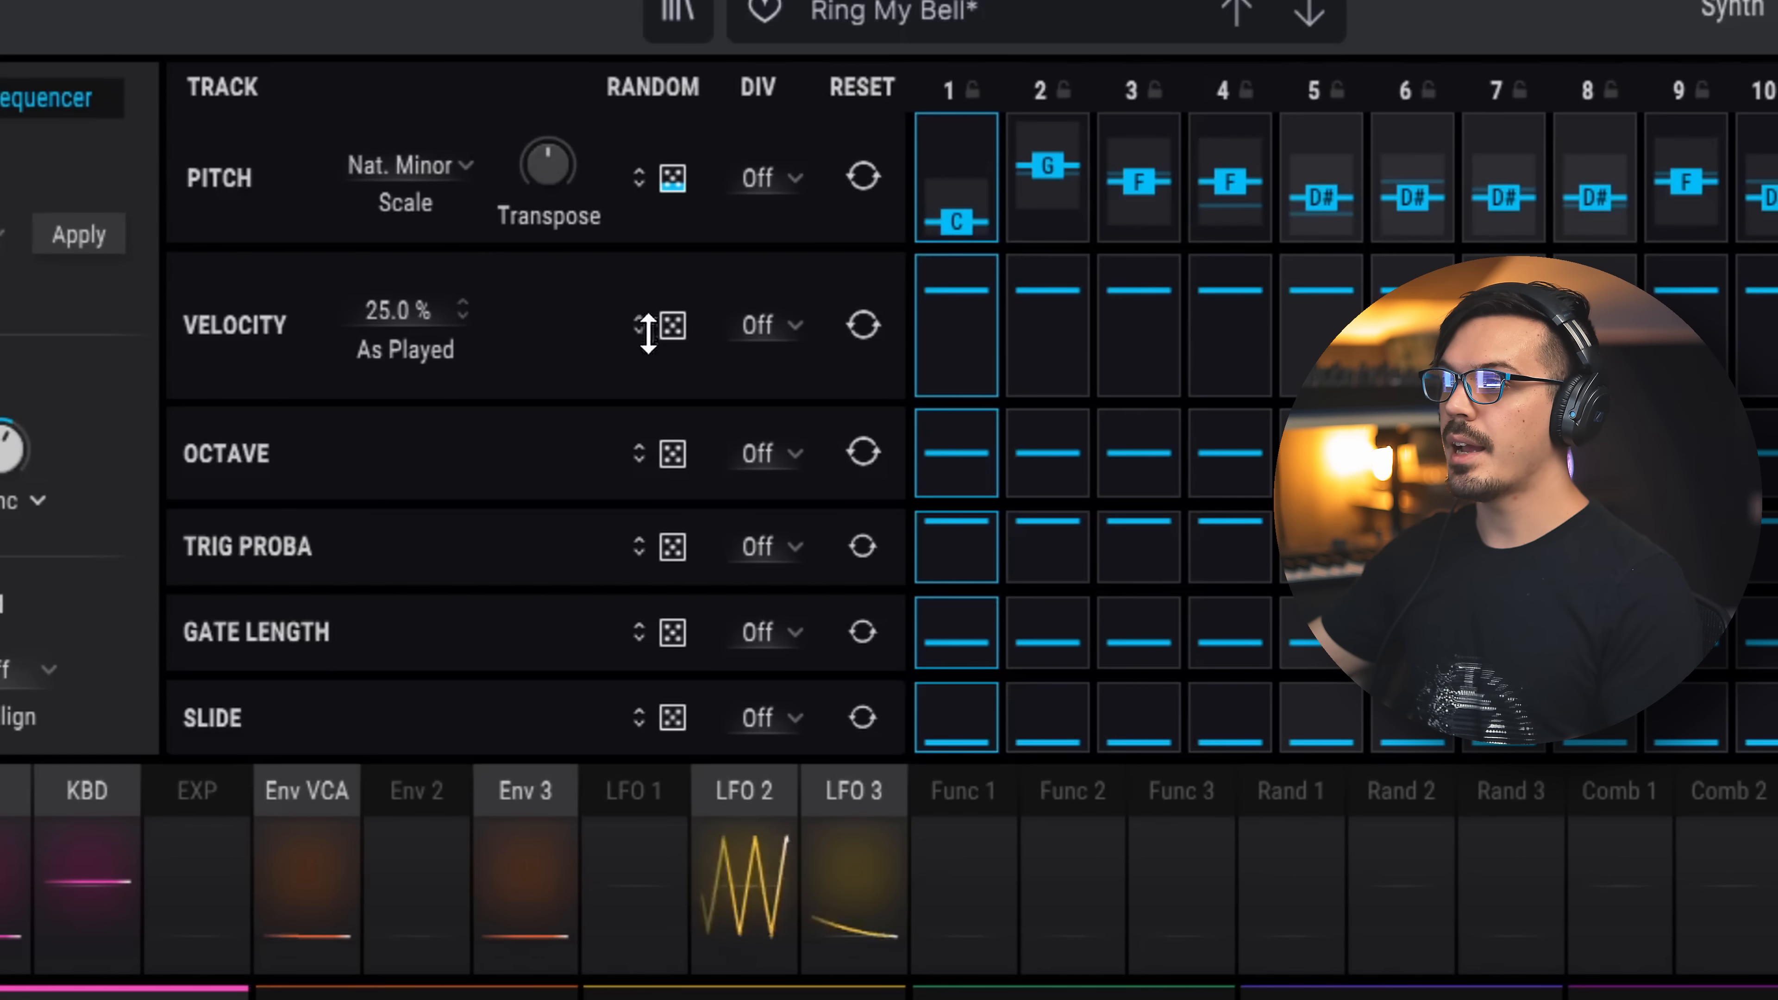
# - Add randomization to the Velocity, Octave and Trig Proba tracks, and draw varied trigger probabilities across the steps
pyautogui.moveTo(649, 332); pyautogui.dragTo(648, 287)
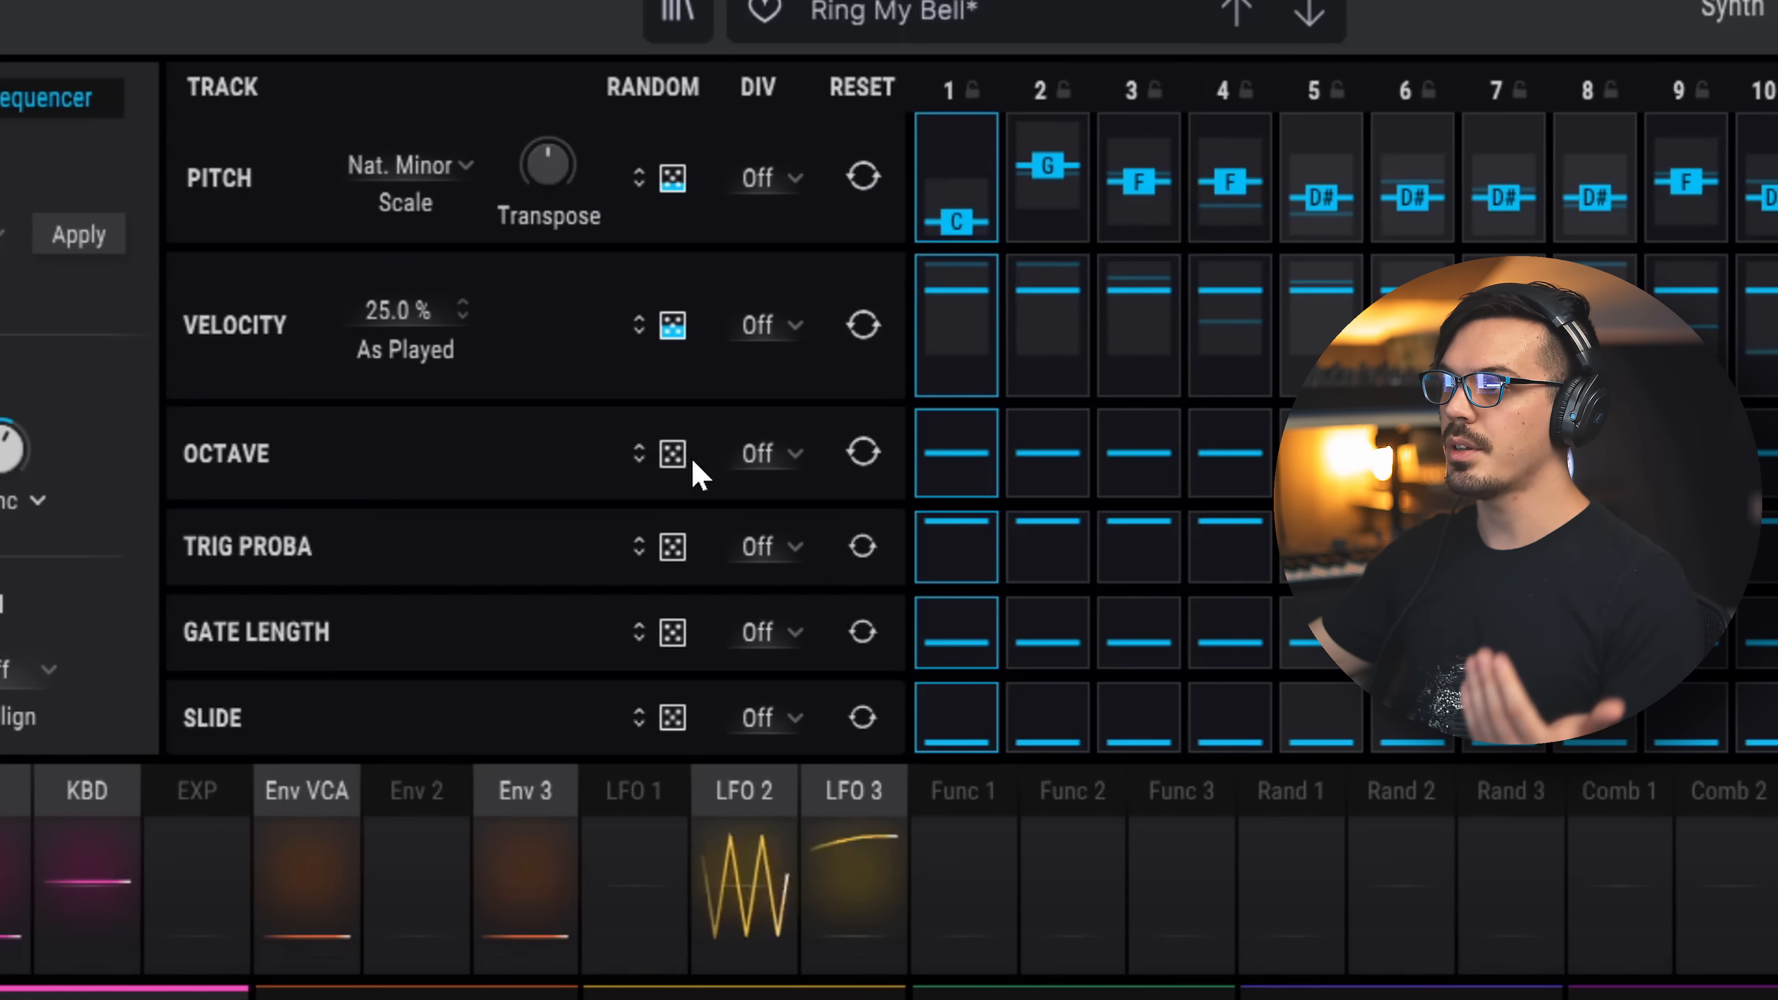
pyautogui.moveTo(667, 452); pyautogui.dragTo(666, 427)
pyautogui.moveTo(675, 557); pyautogui.dragTo(674, 501)
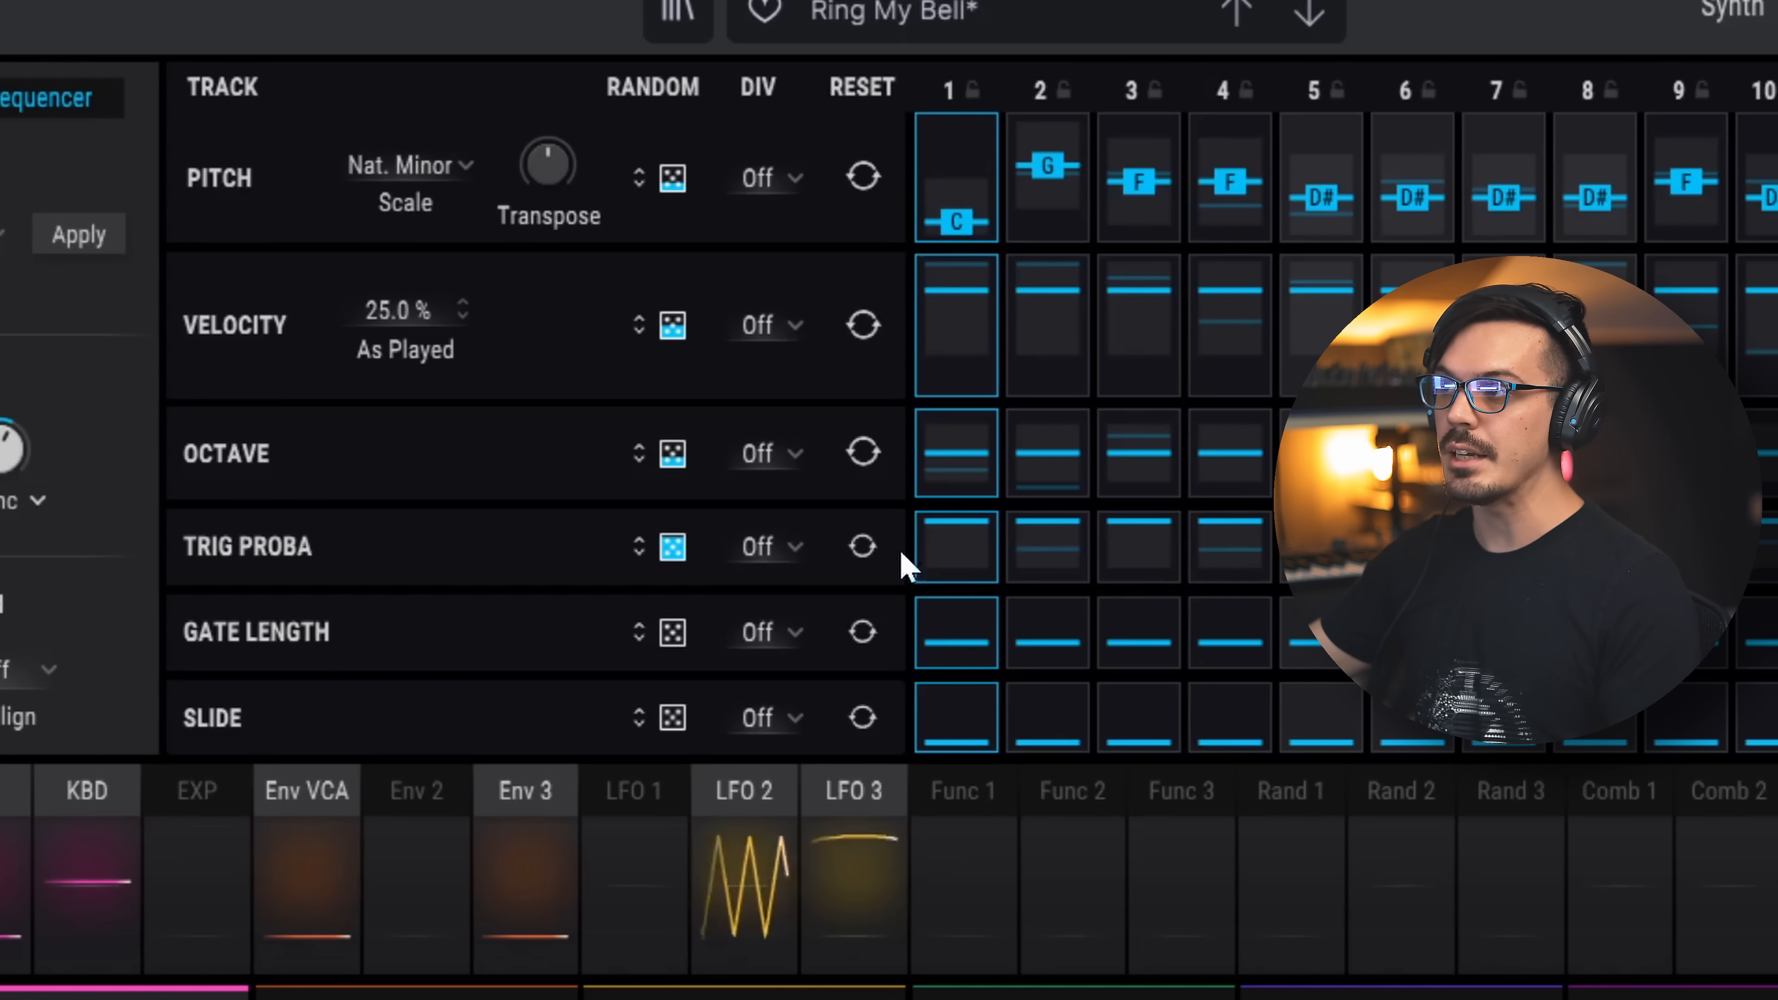
pyautogui.moveTo(1080, 536); pyautogui.dragTo(1088, 560)
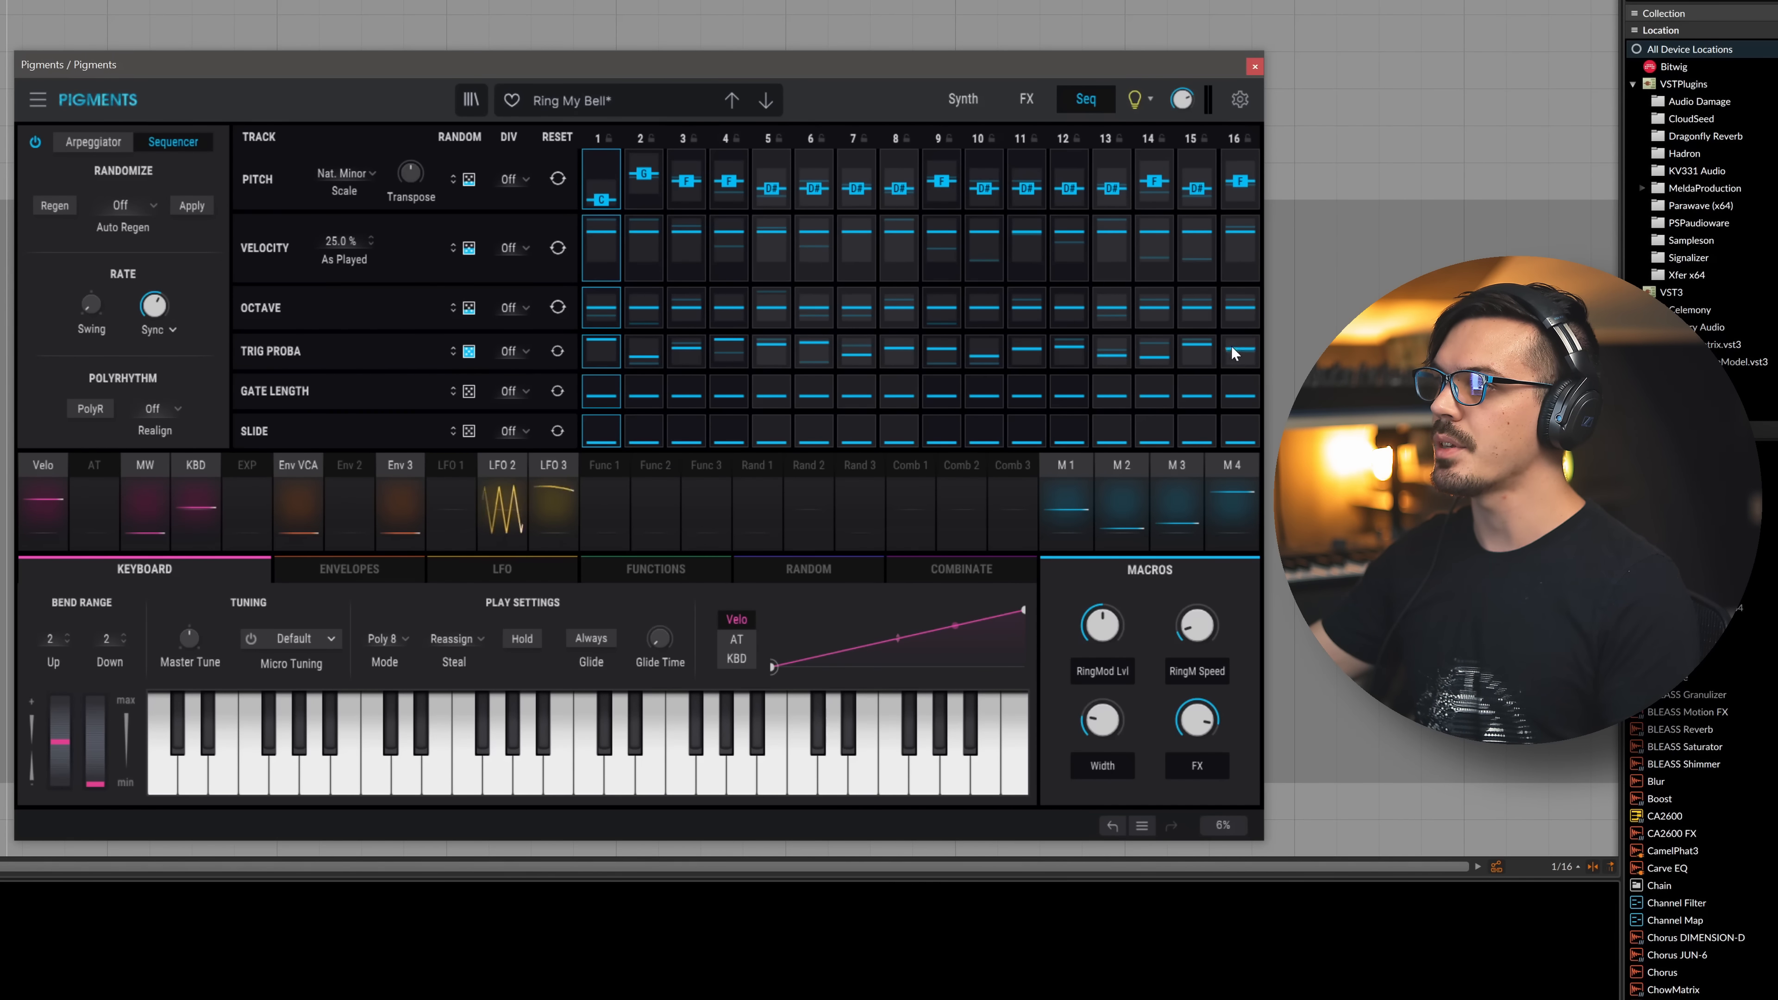
# - Set the sequencer's Auto Regen interval to 1/16 bar
pyautogui.moveTo(655, 417)
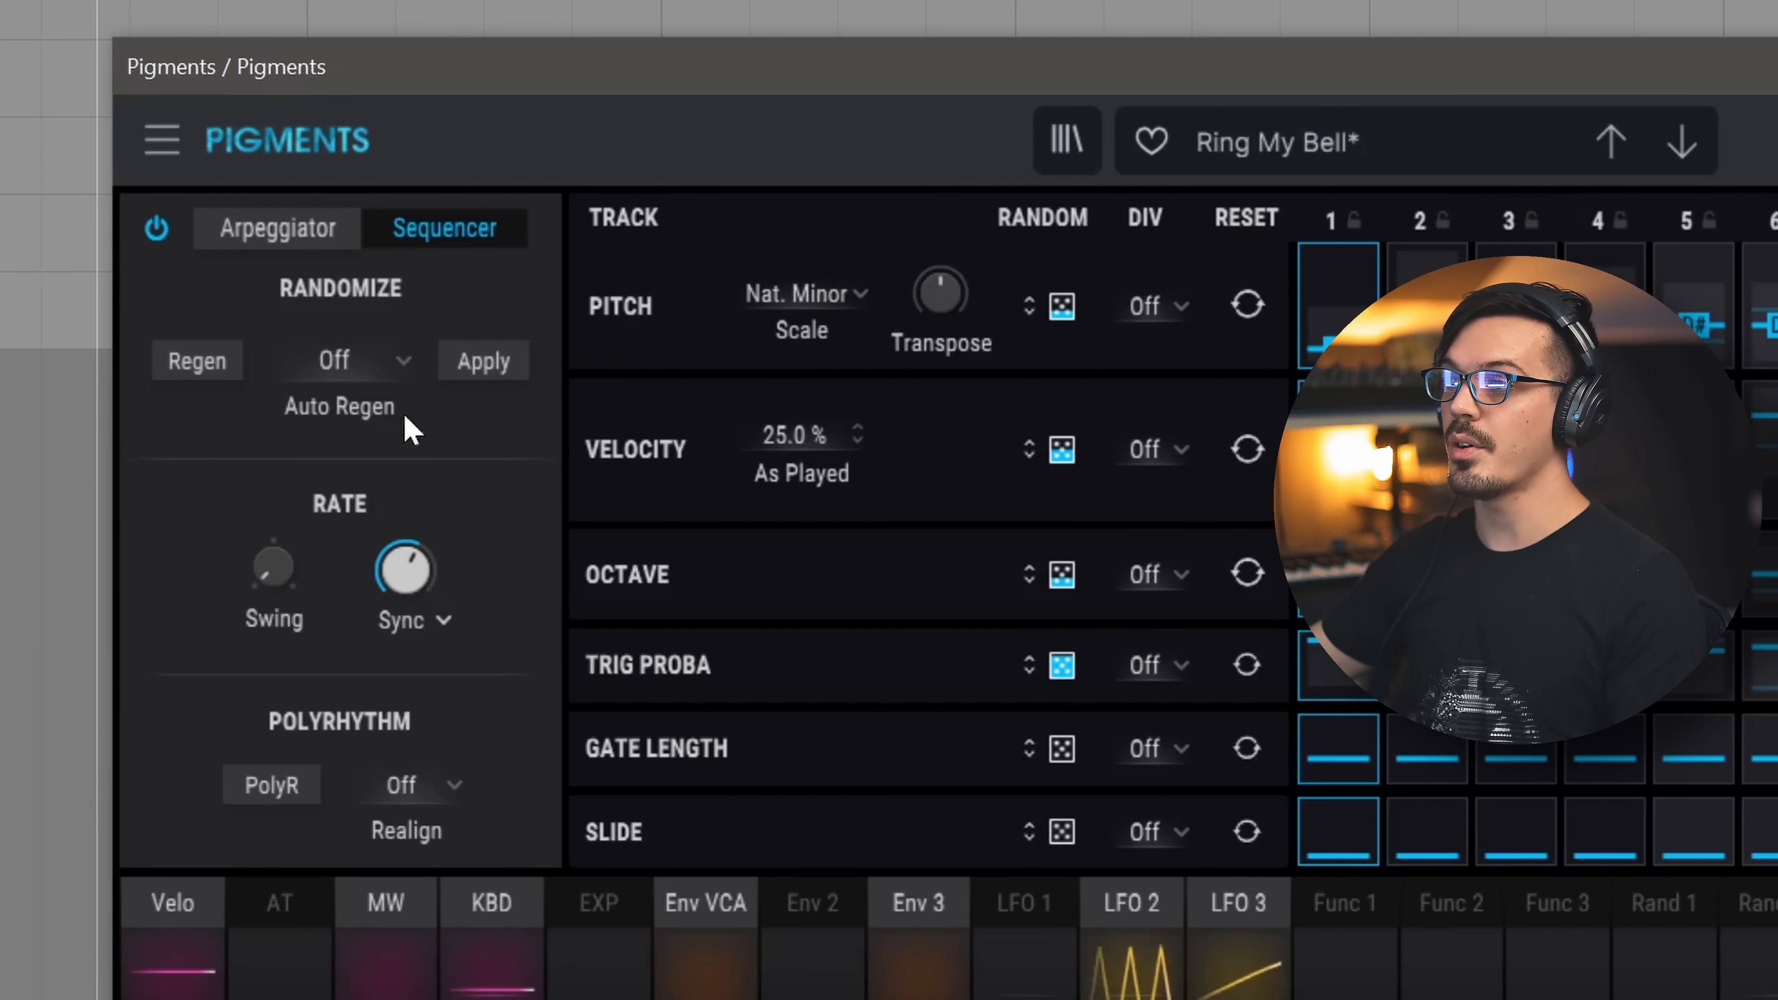
pyautogui.click(339, 364)
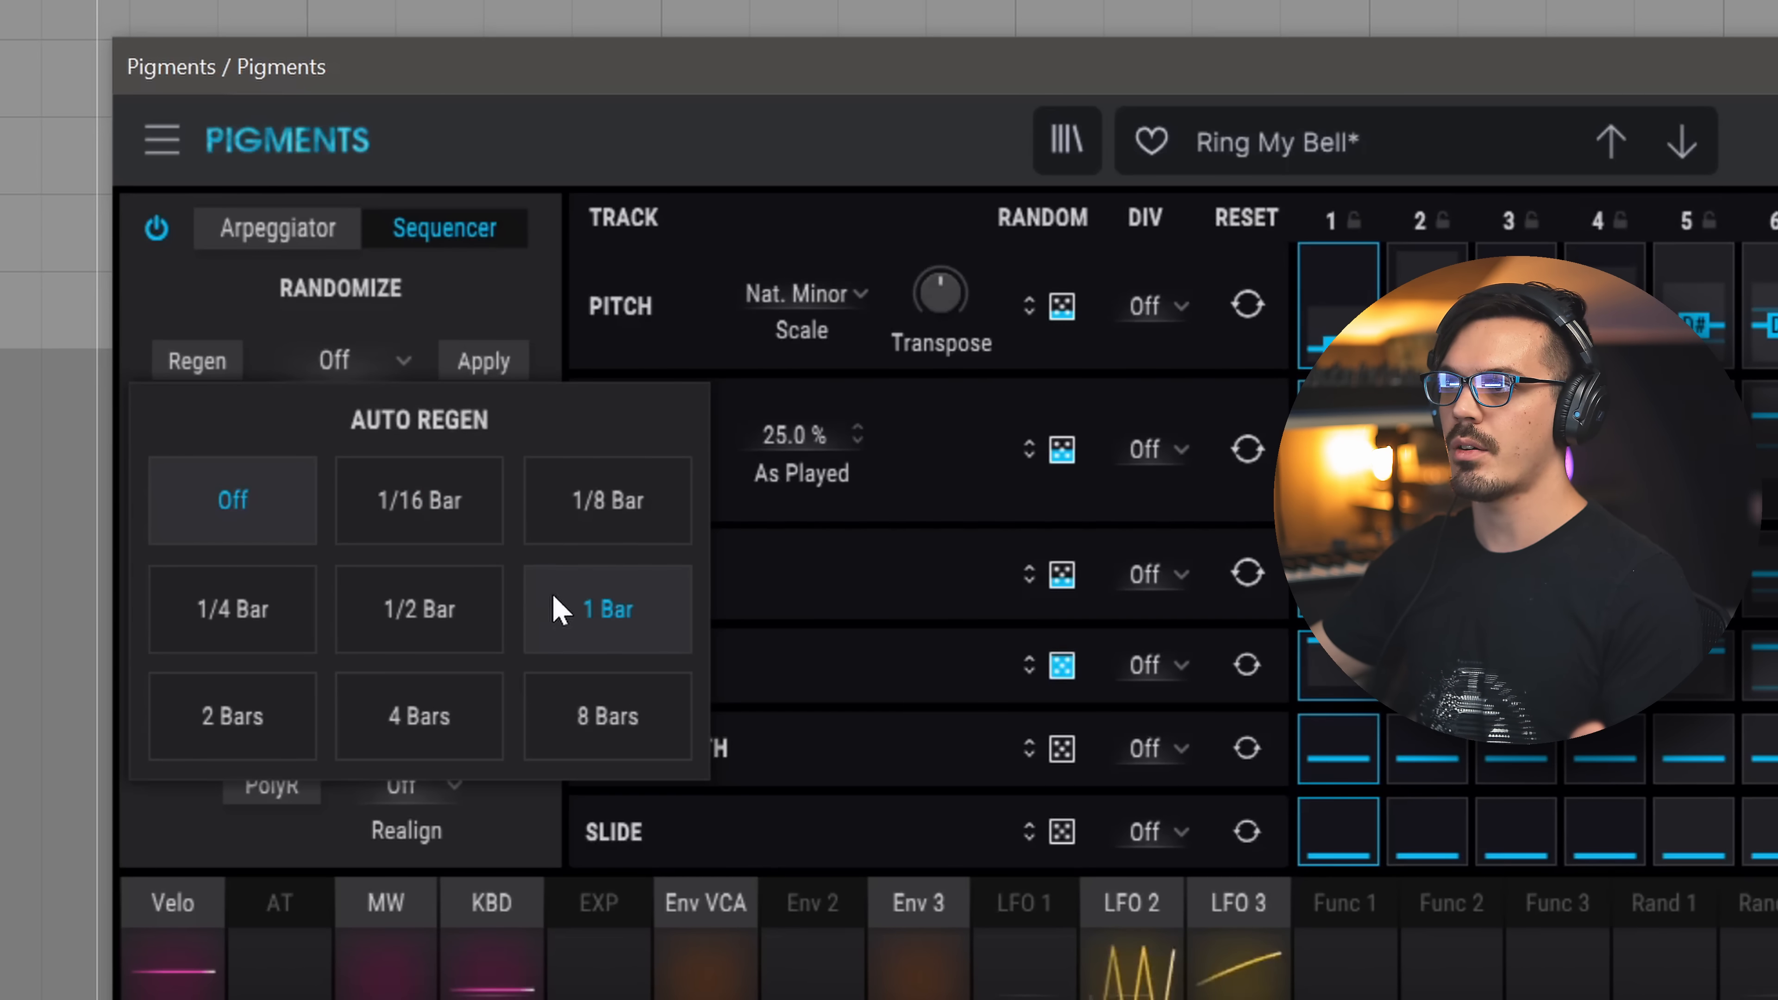
pyautogui.click(467, 517)
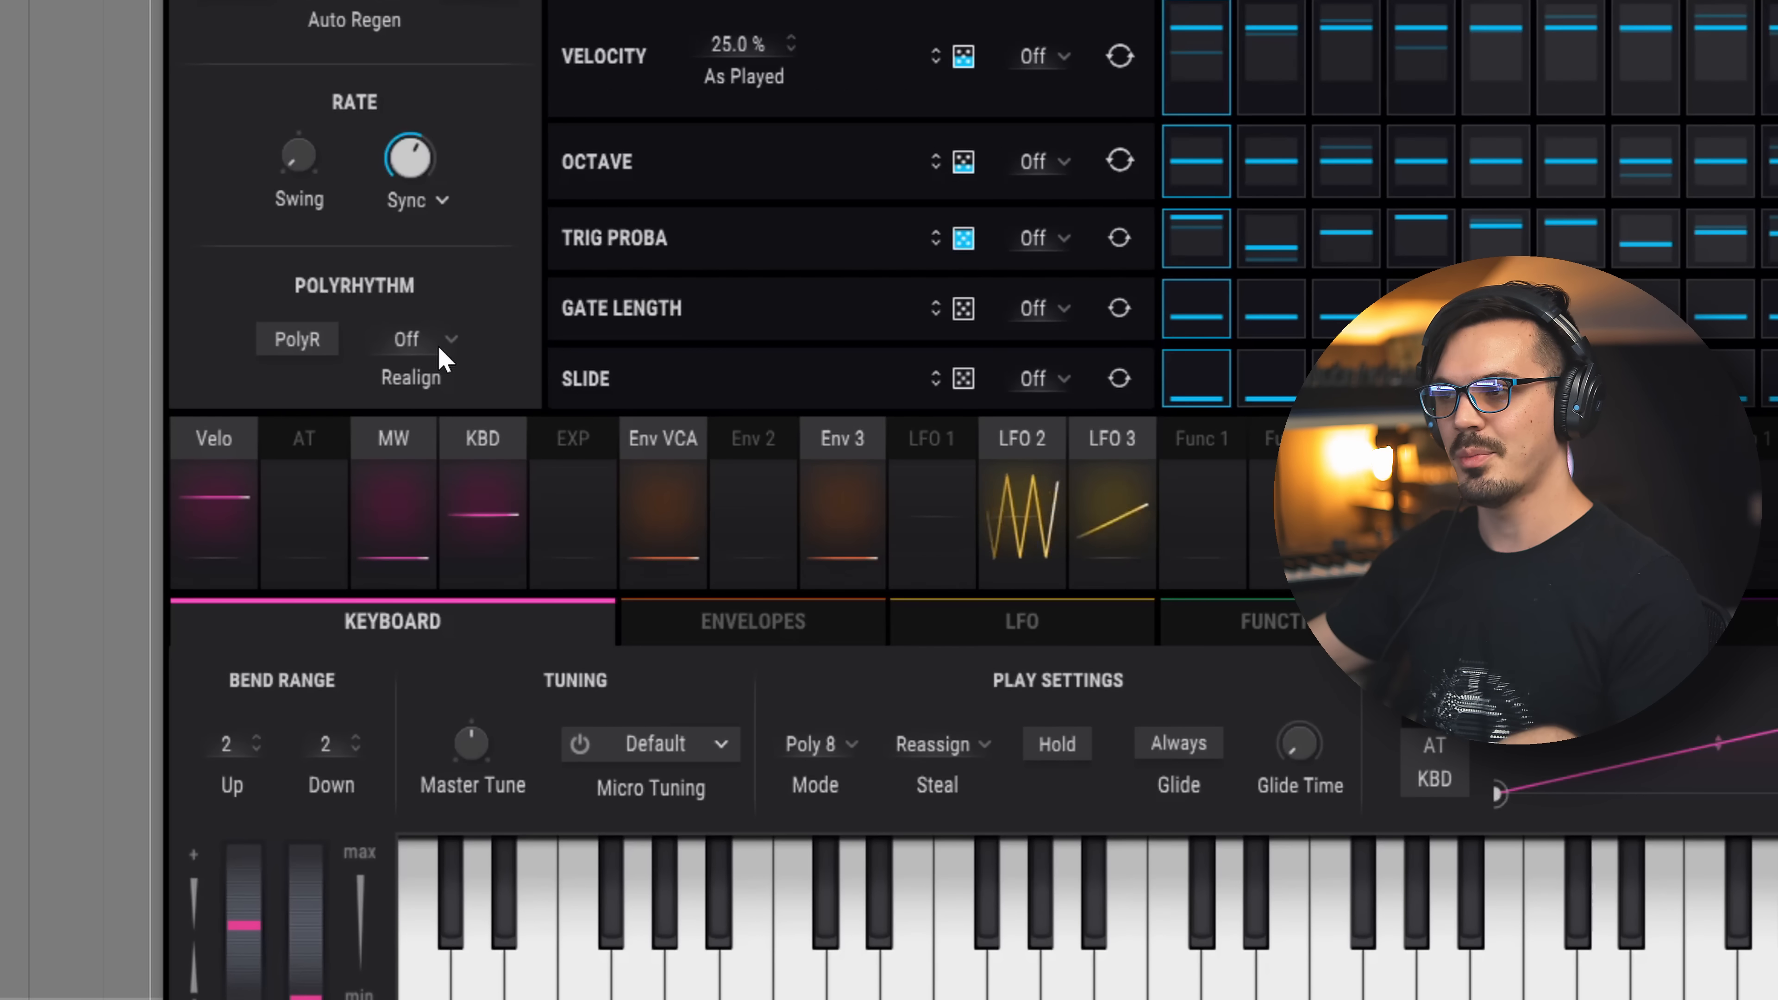
# - Enable polyrhythm for the sequencer with realignment every 4 bars
pyautogui.click(444, 358)
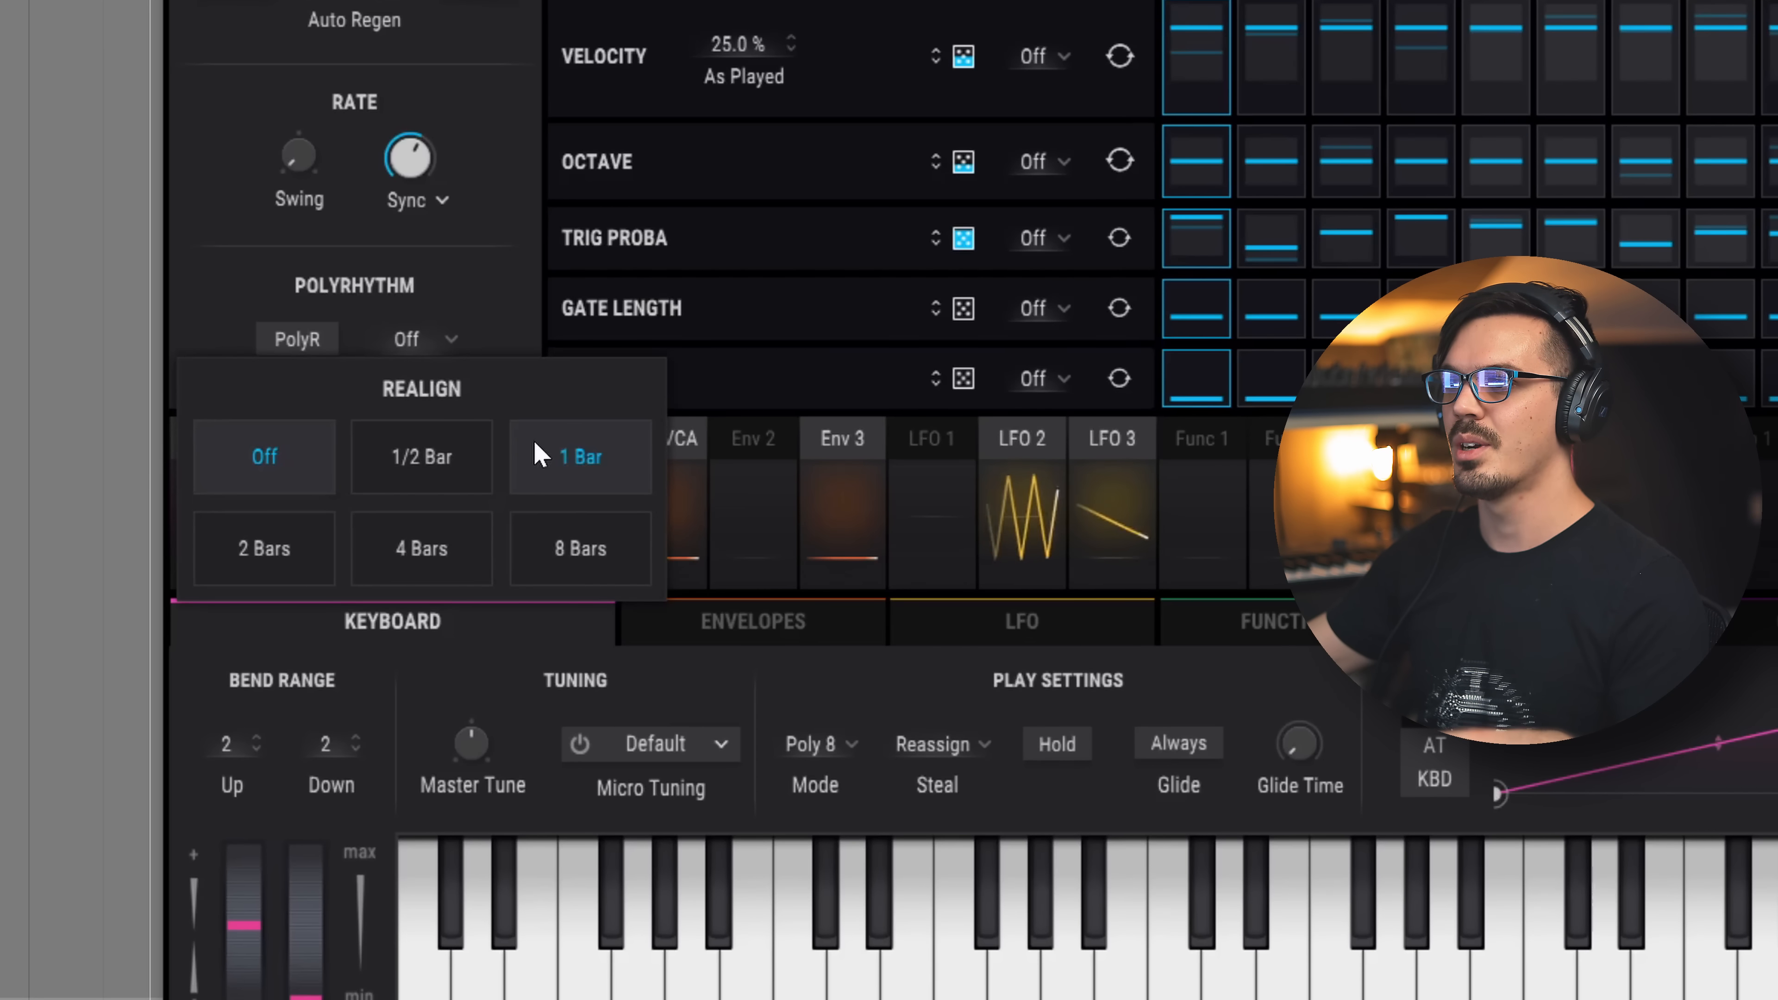
pyautogui.click(369, 545)
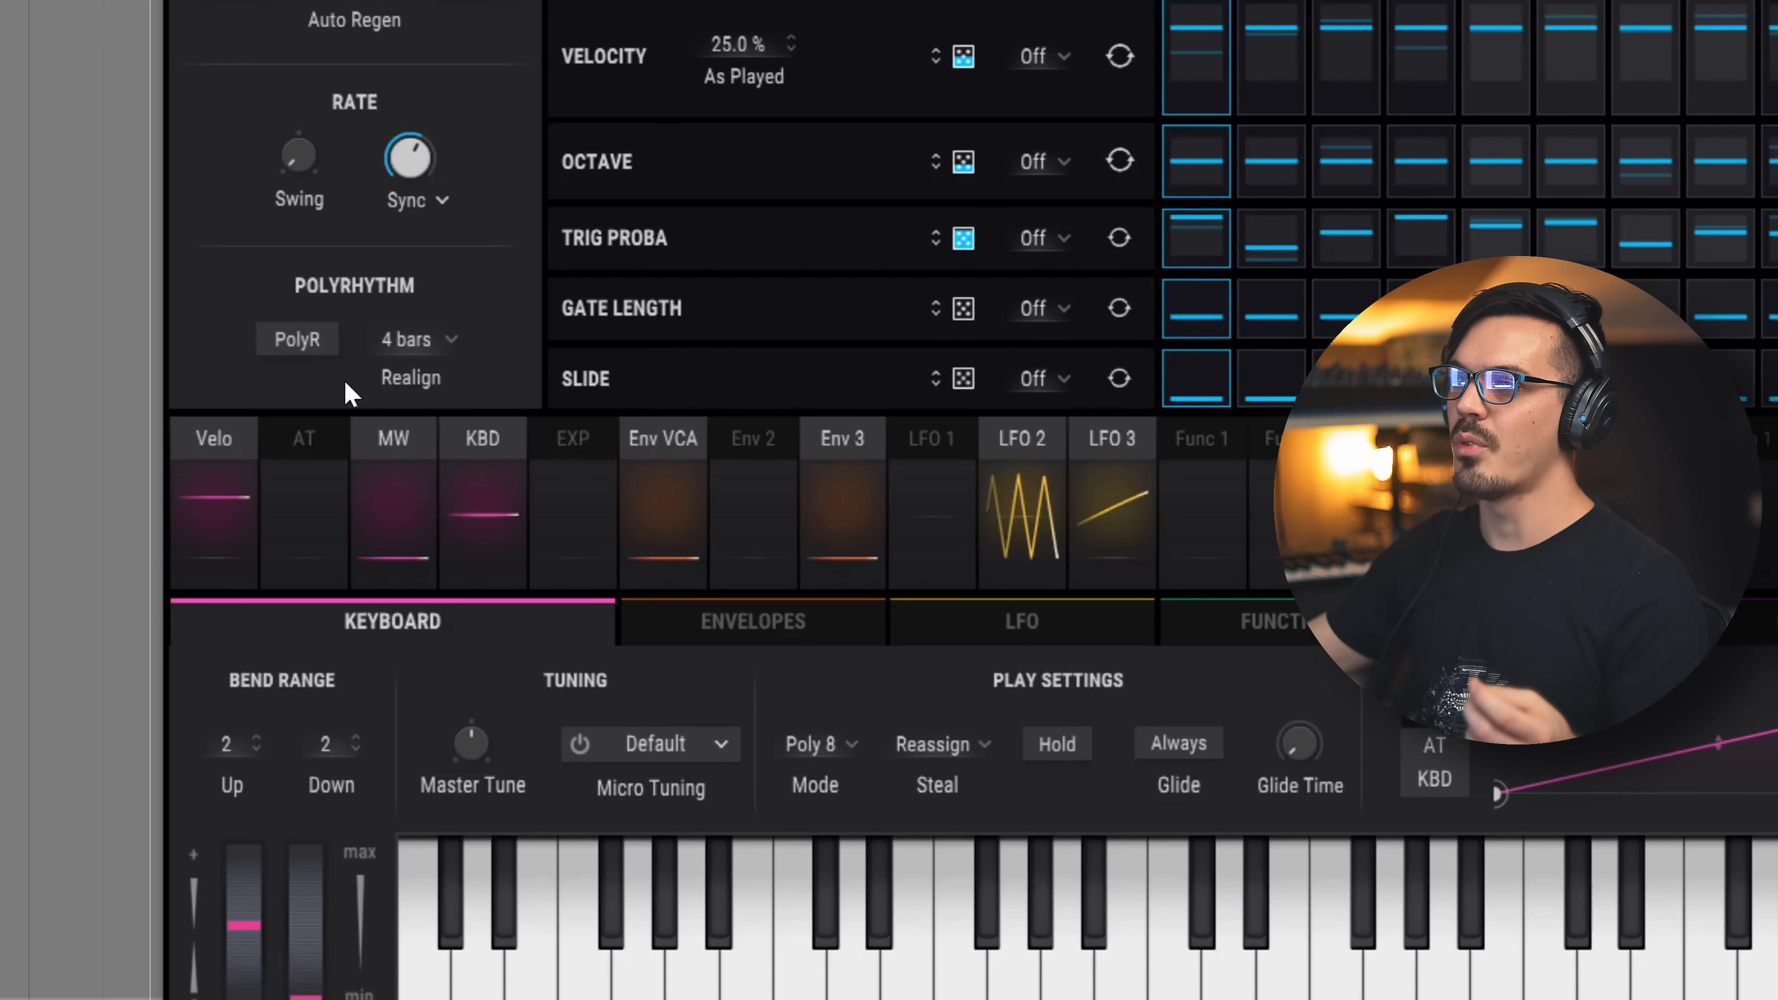
pyautogui.click(309, 347)
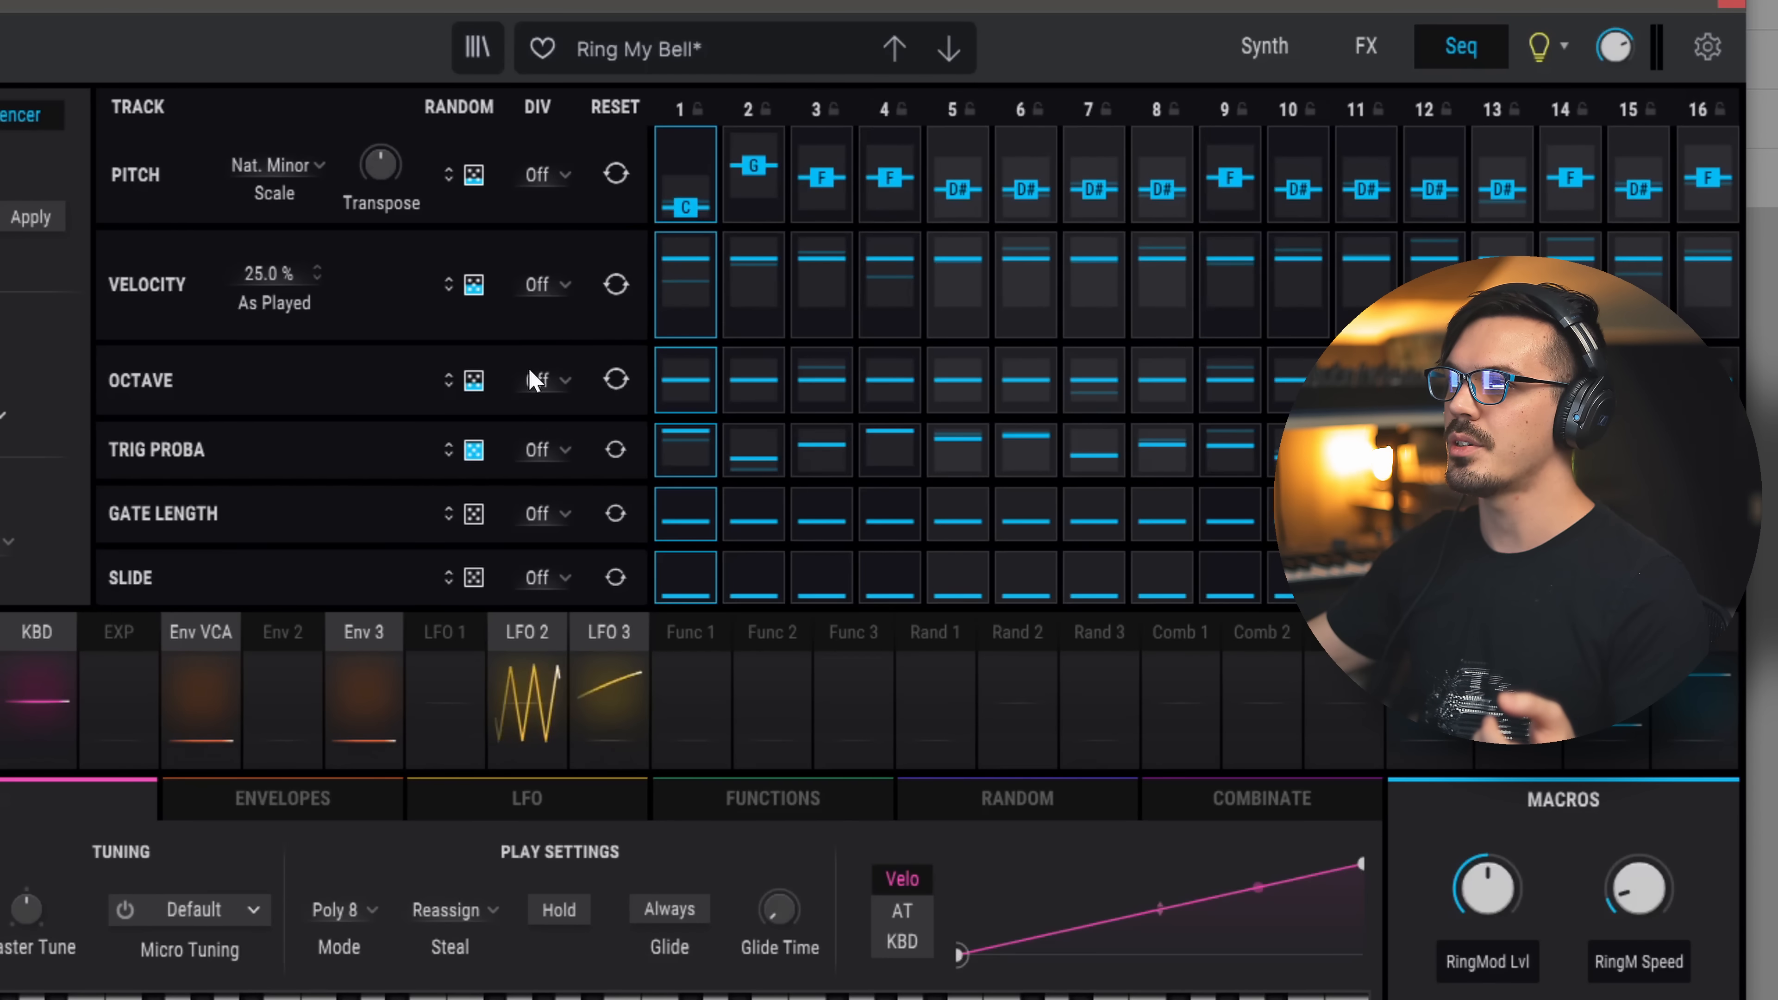
# - Set the rate dividers to /2 for Octave, /3 for Trig Proba and /5 for Slide
pyautogui.click(538, 380)
pyautogui.click(577, 489)
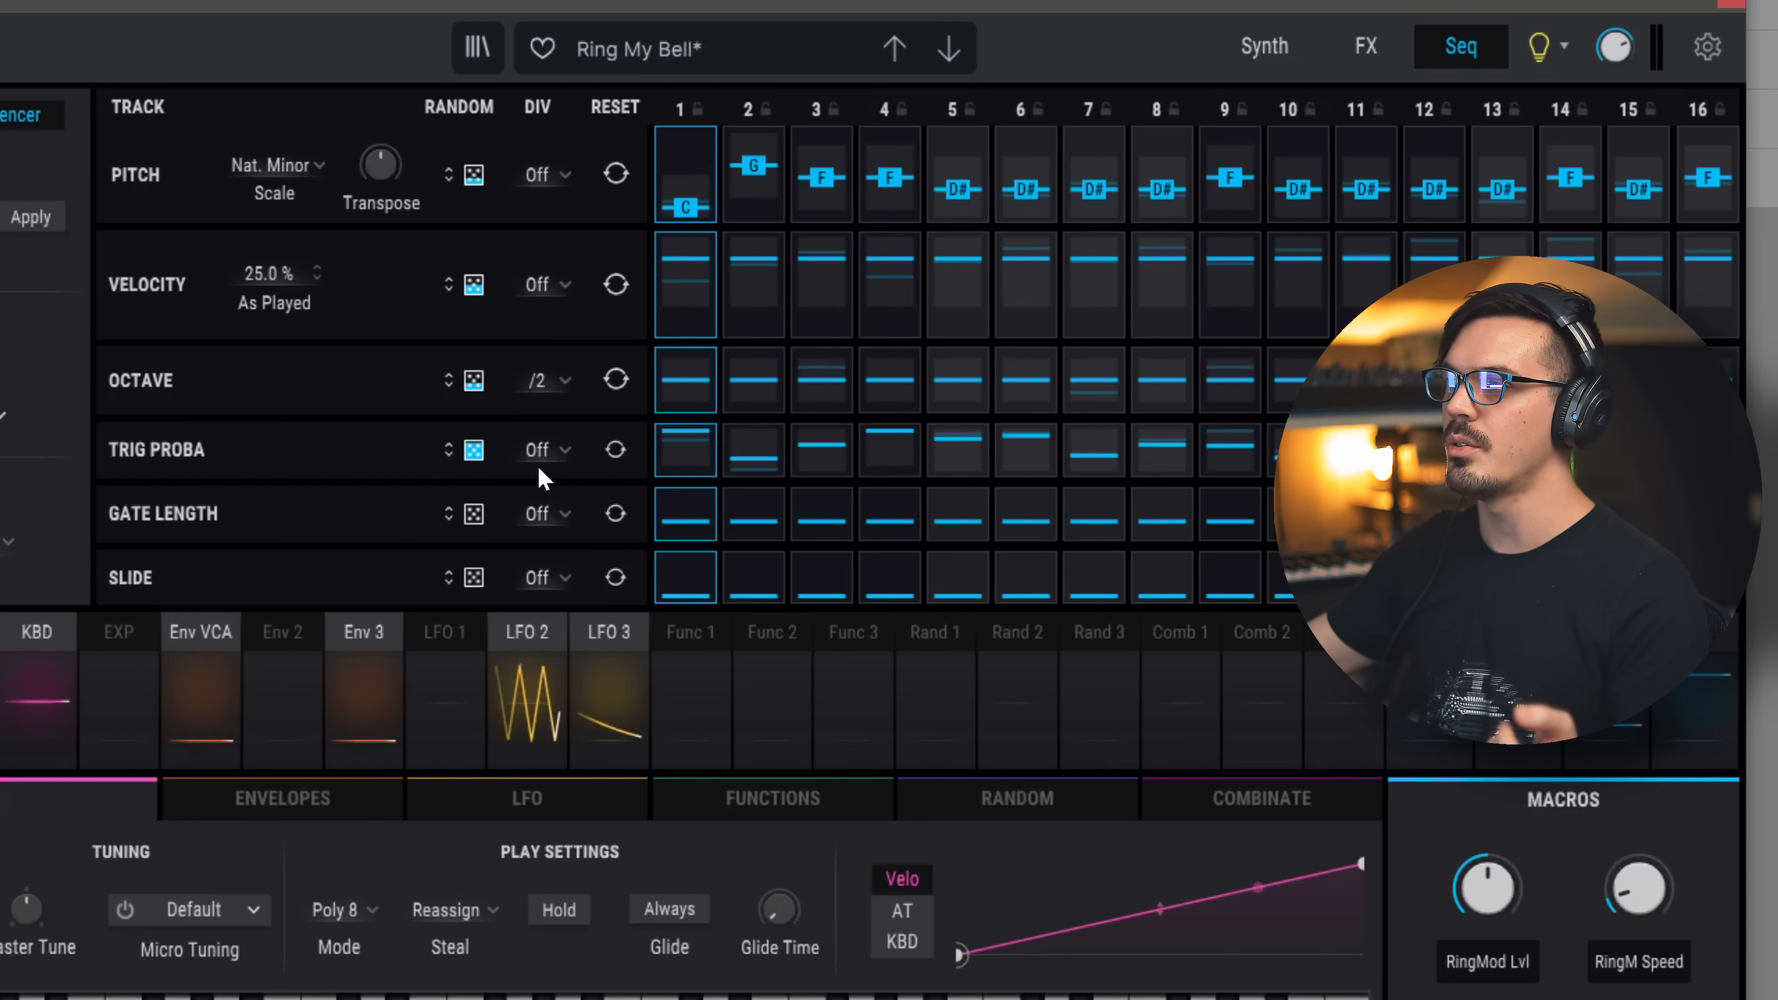
pyautogui.click(539, 455)
pyautogui.click(571, 591)
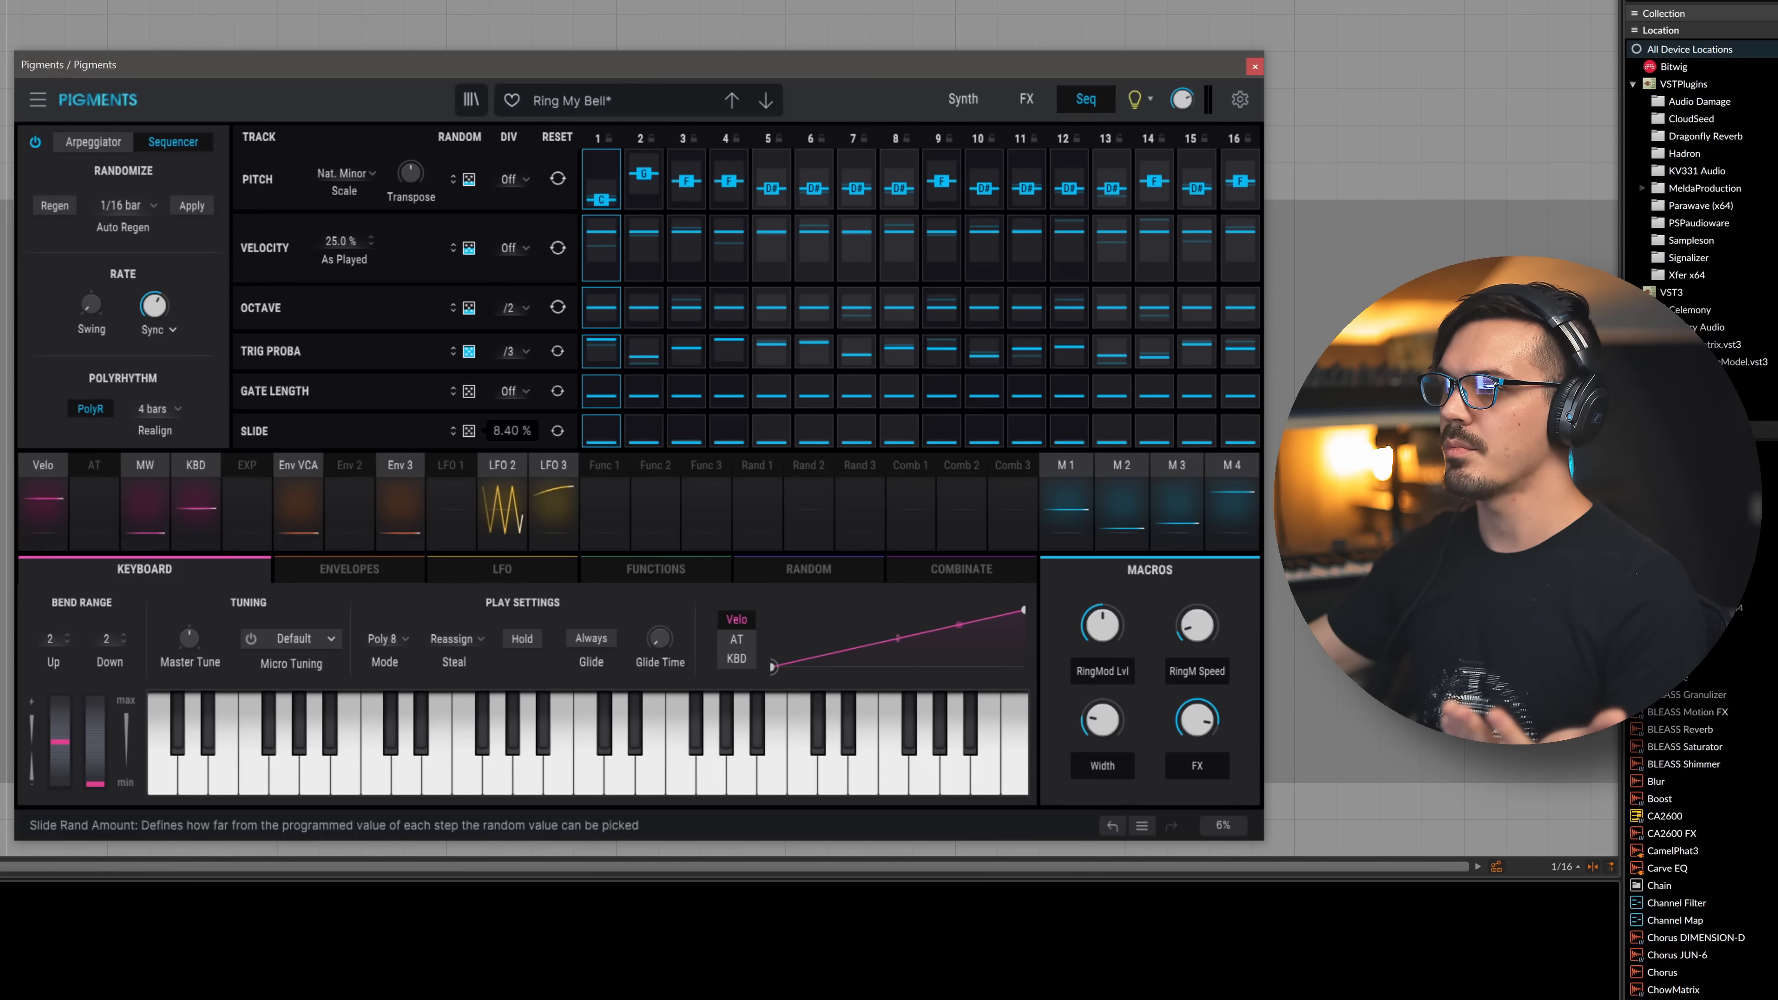
pyautogui.click(515, 430)
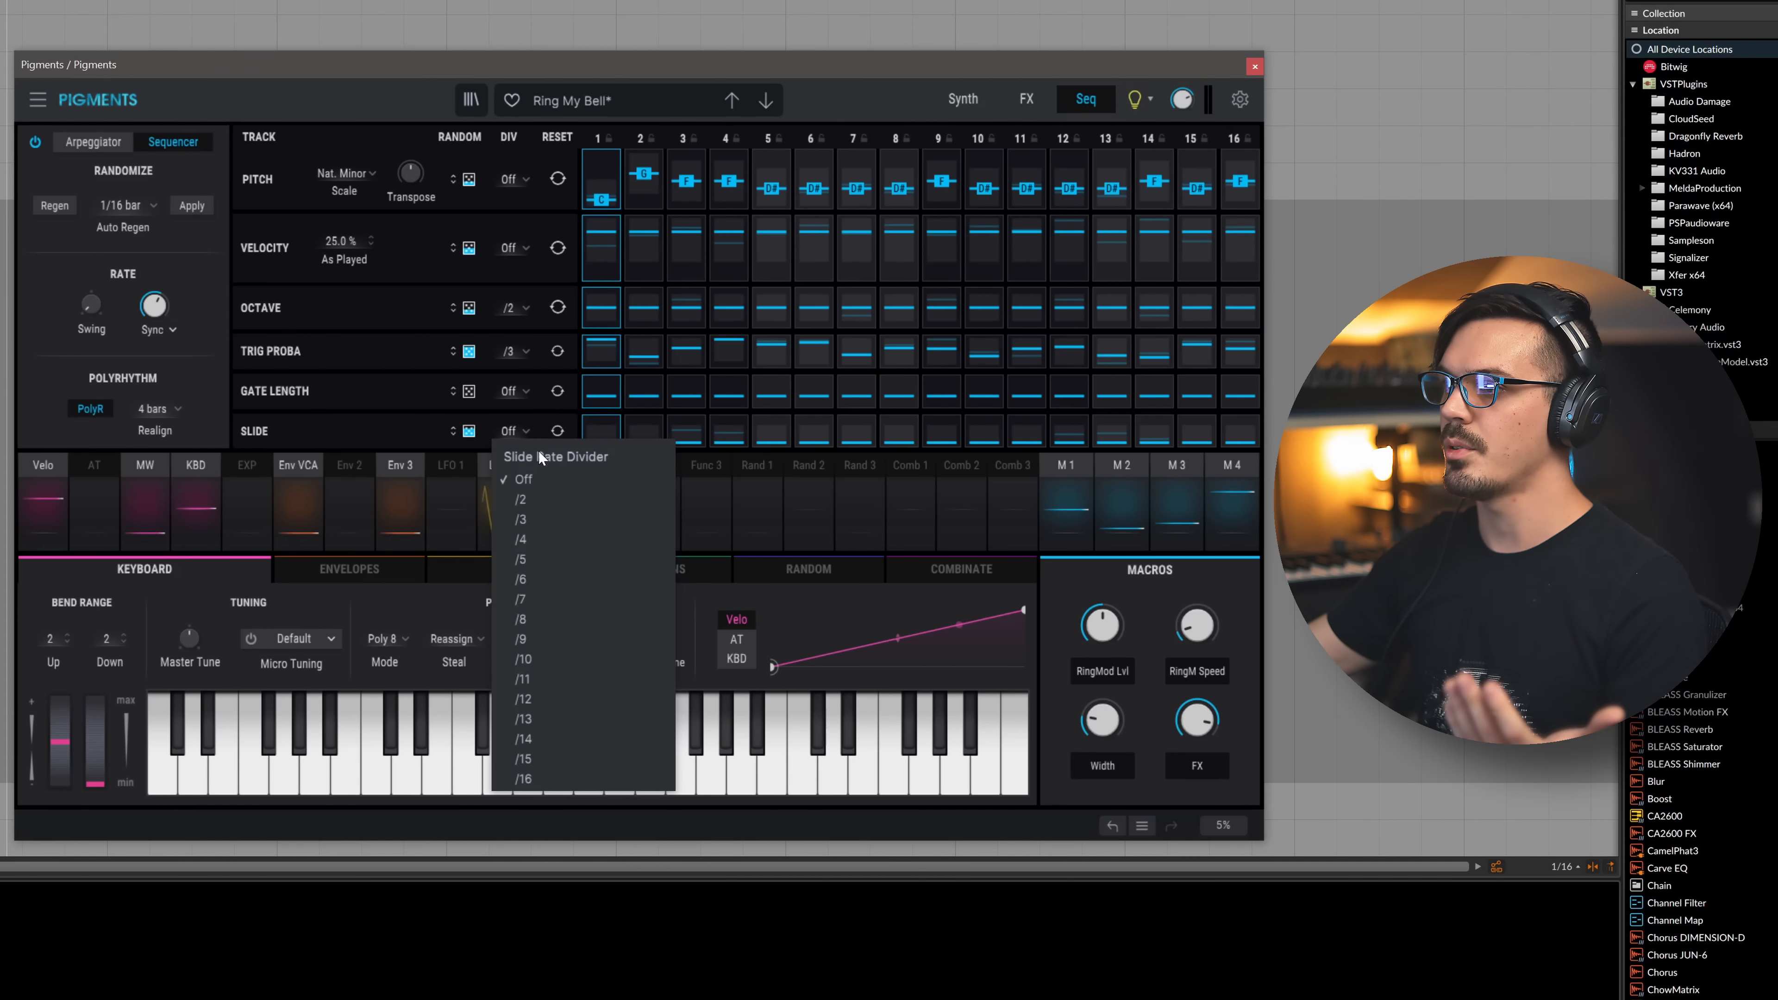
pyautogui.click(542, 557)
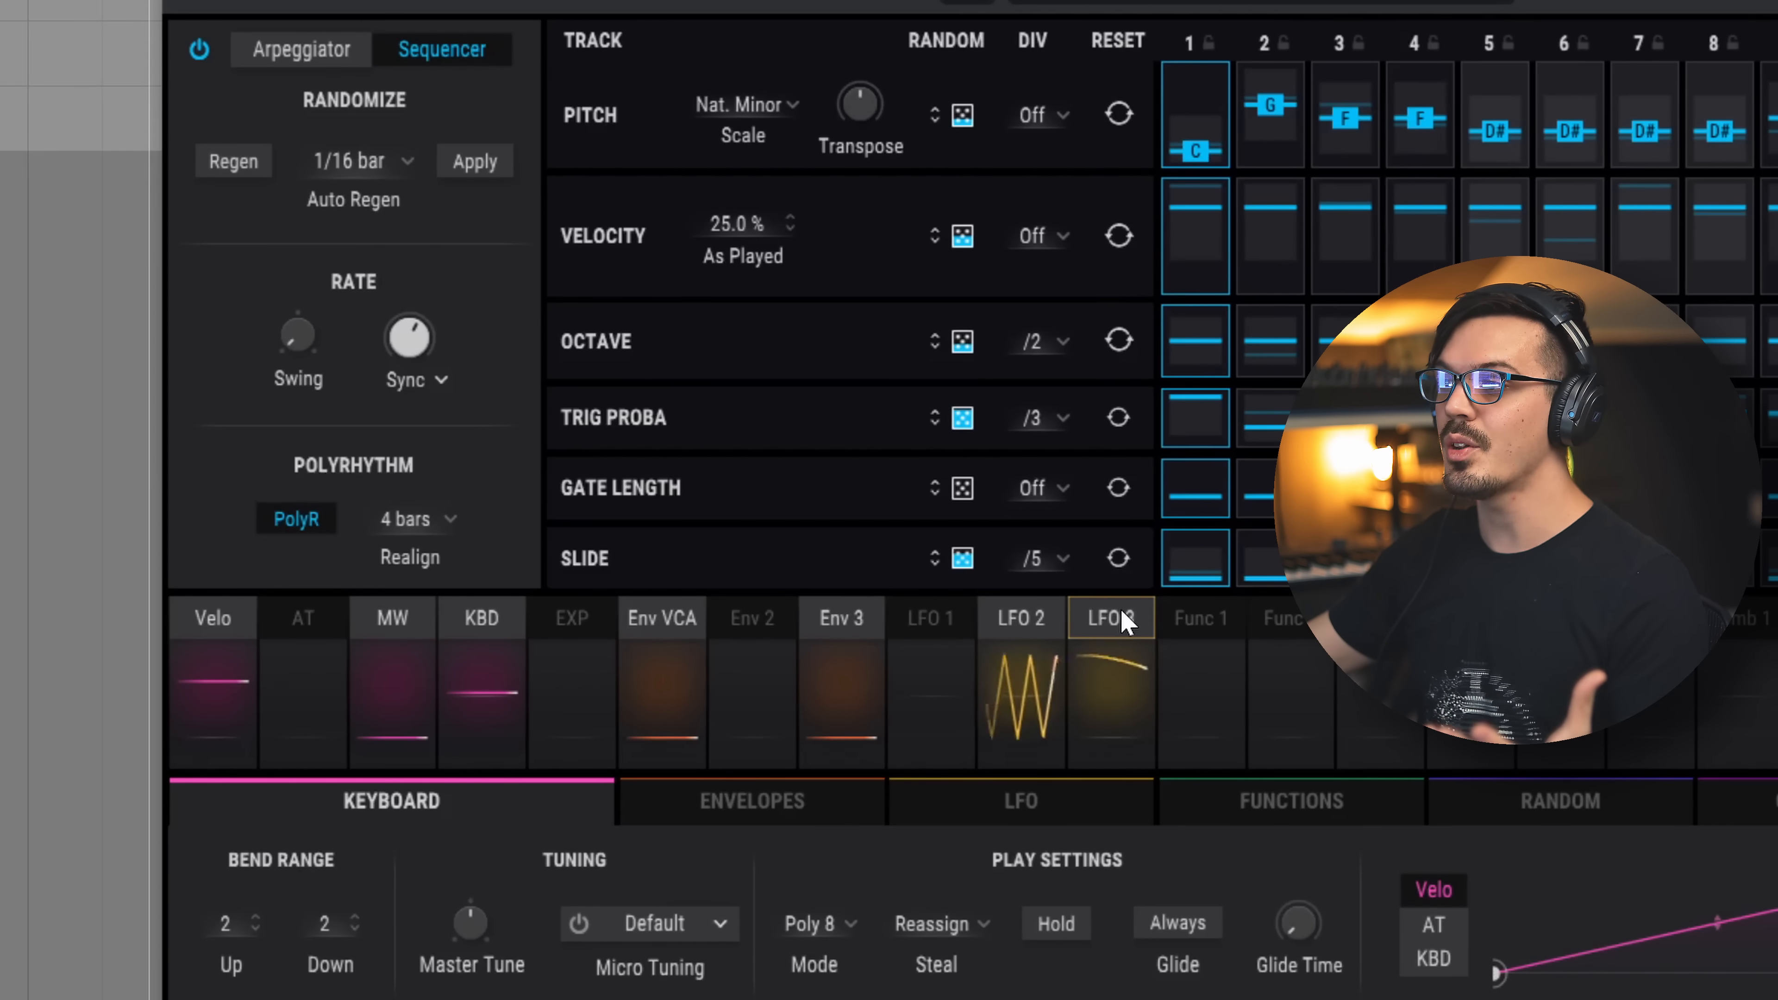
# - Try LFO 3 as a modulator of the sequencer's Sync rate and lower the base rate
pyautogui.click(1124, 620)
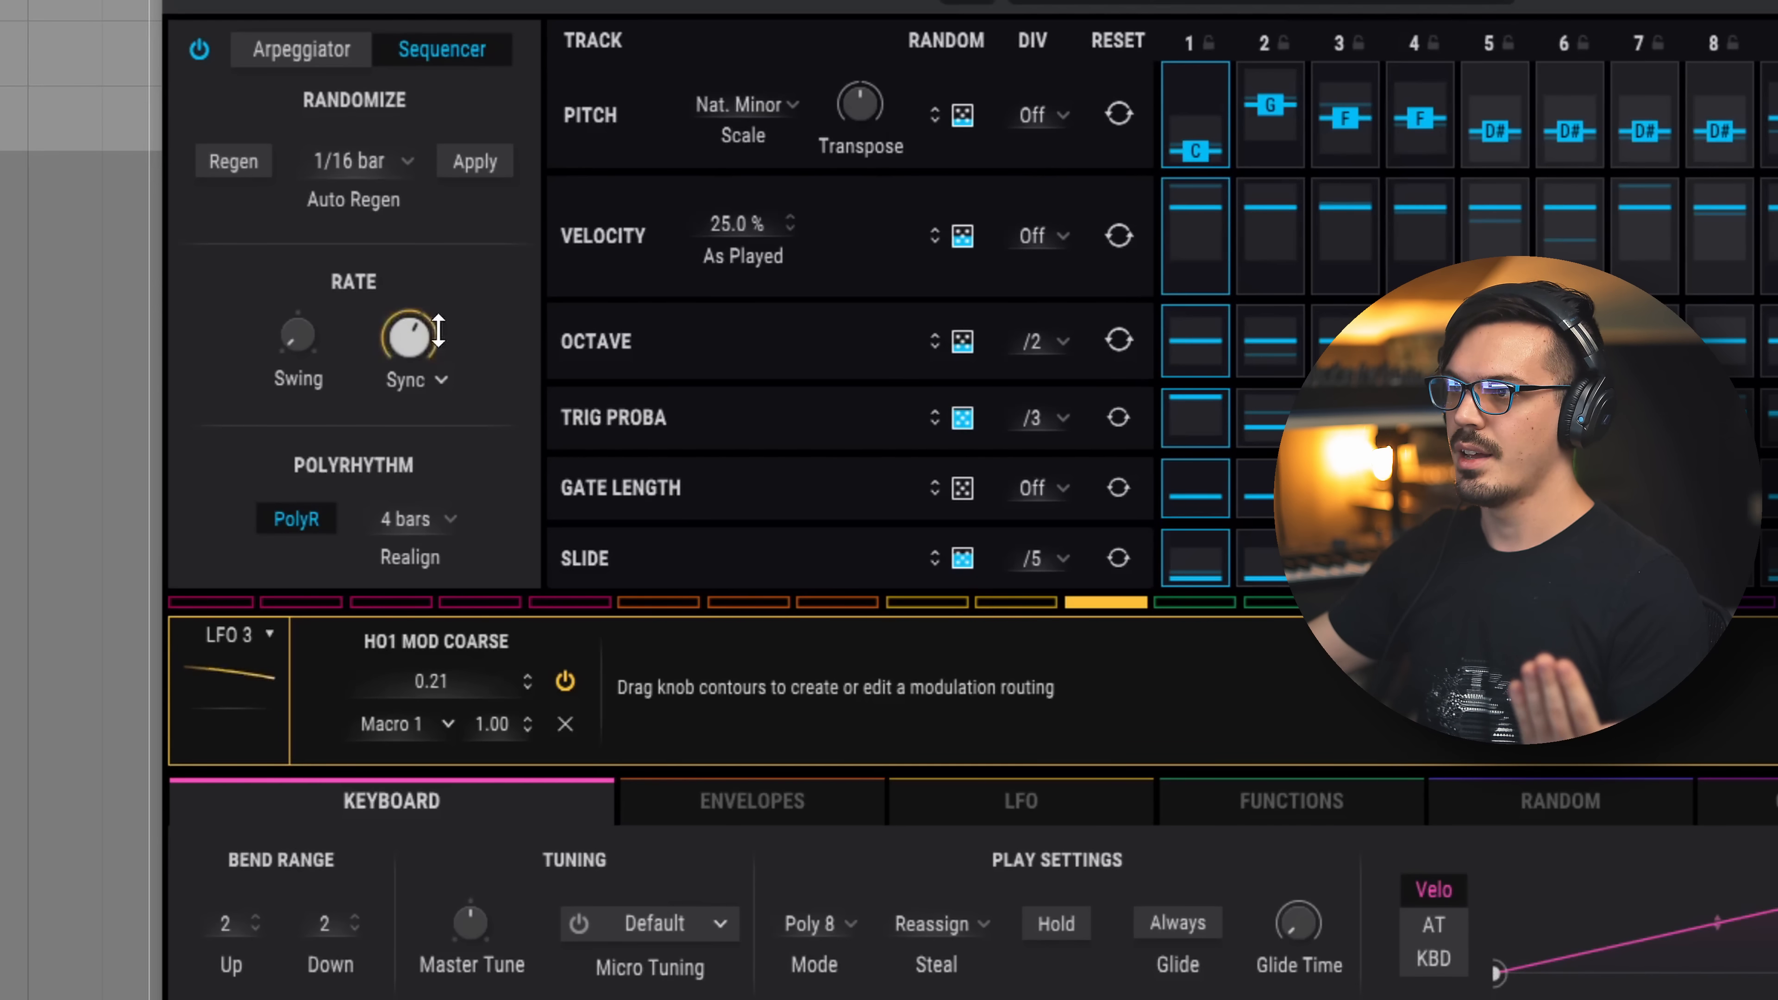
pyautogui.moveTo(438, 329); pyautogui.dragTo(438, 308)
pyautogui.moveTo(407, 335); pyautogui.dragTo(408, 372)
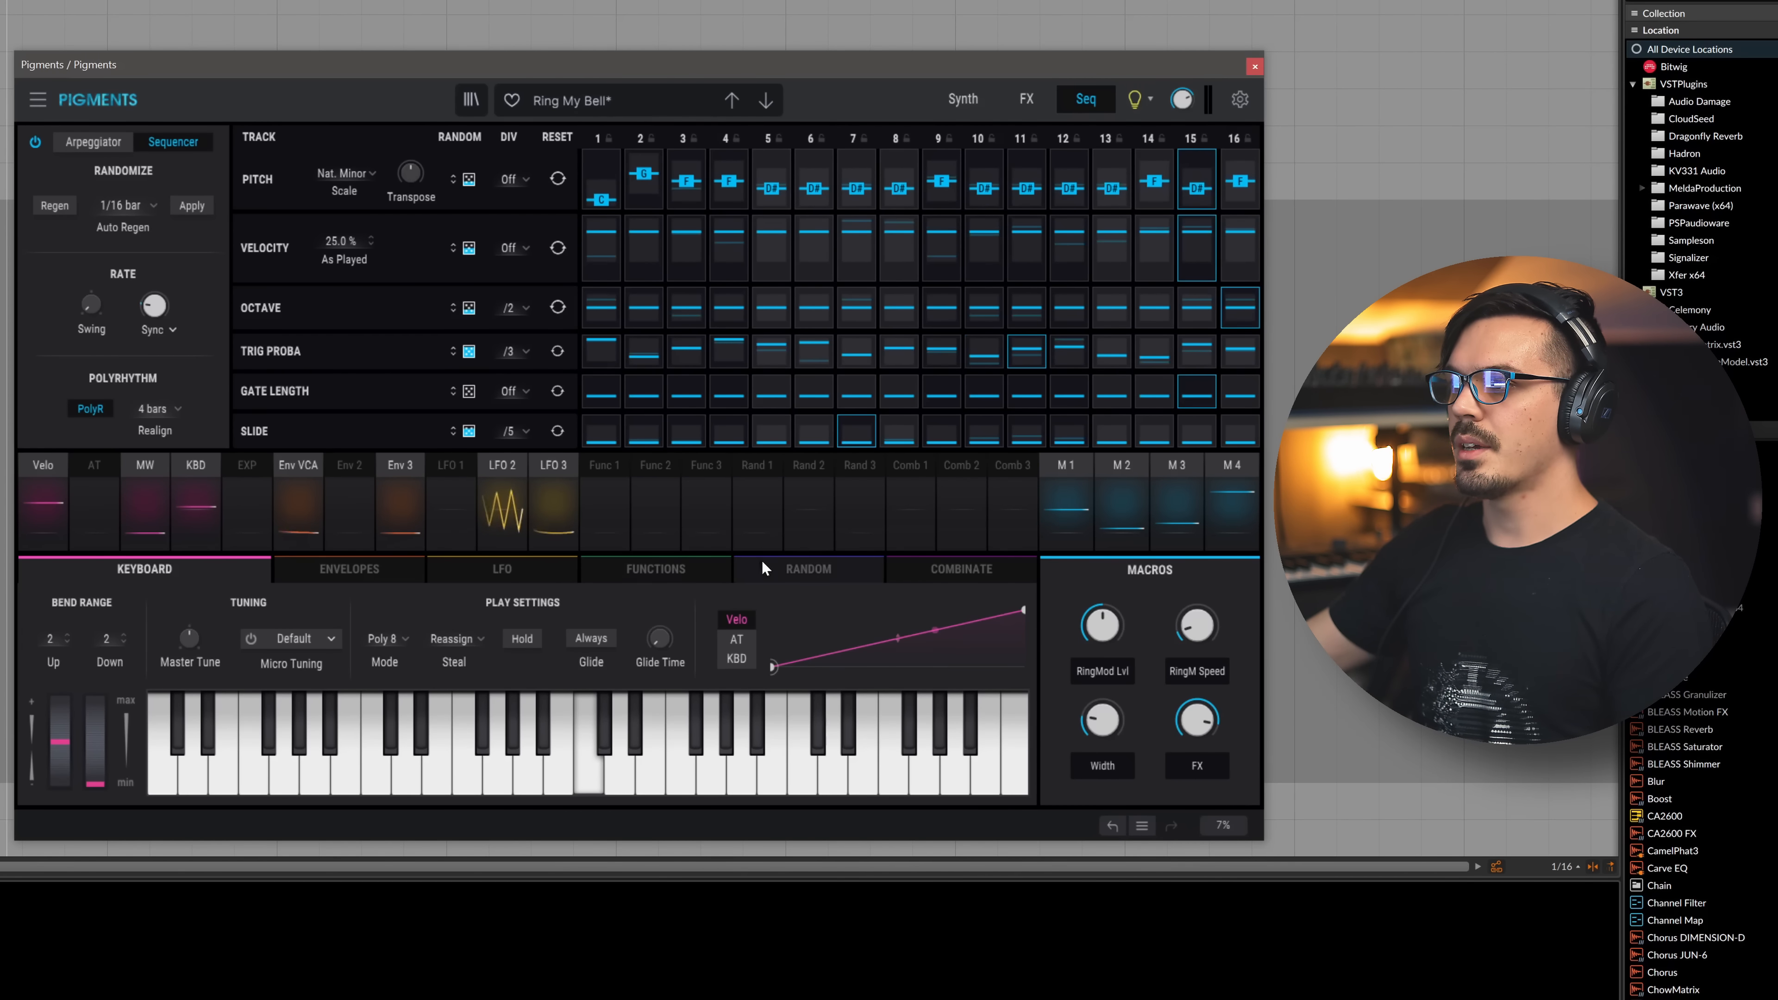
# - Modulate the sequencer's rate with Rand 1 by an amount of 0.38
pyautogui.click(753, 486)
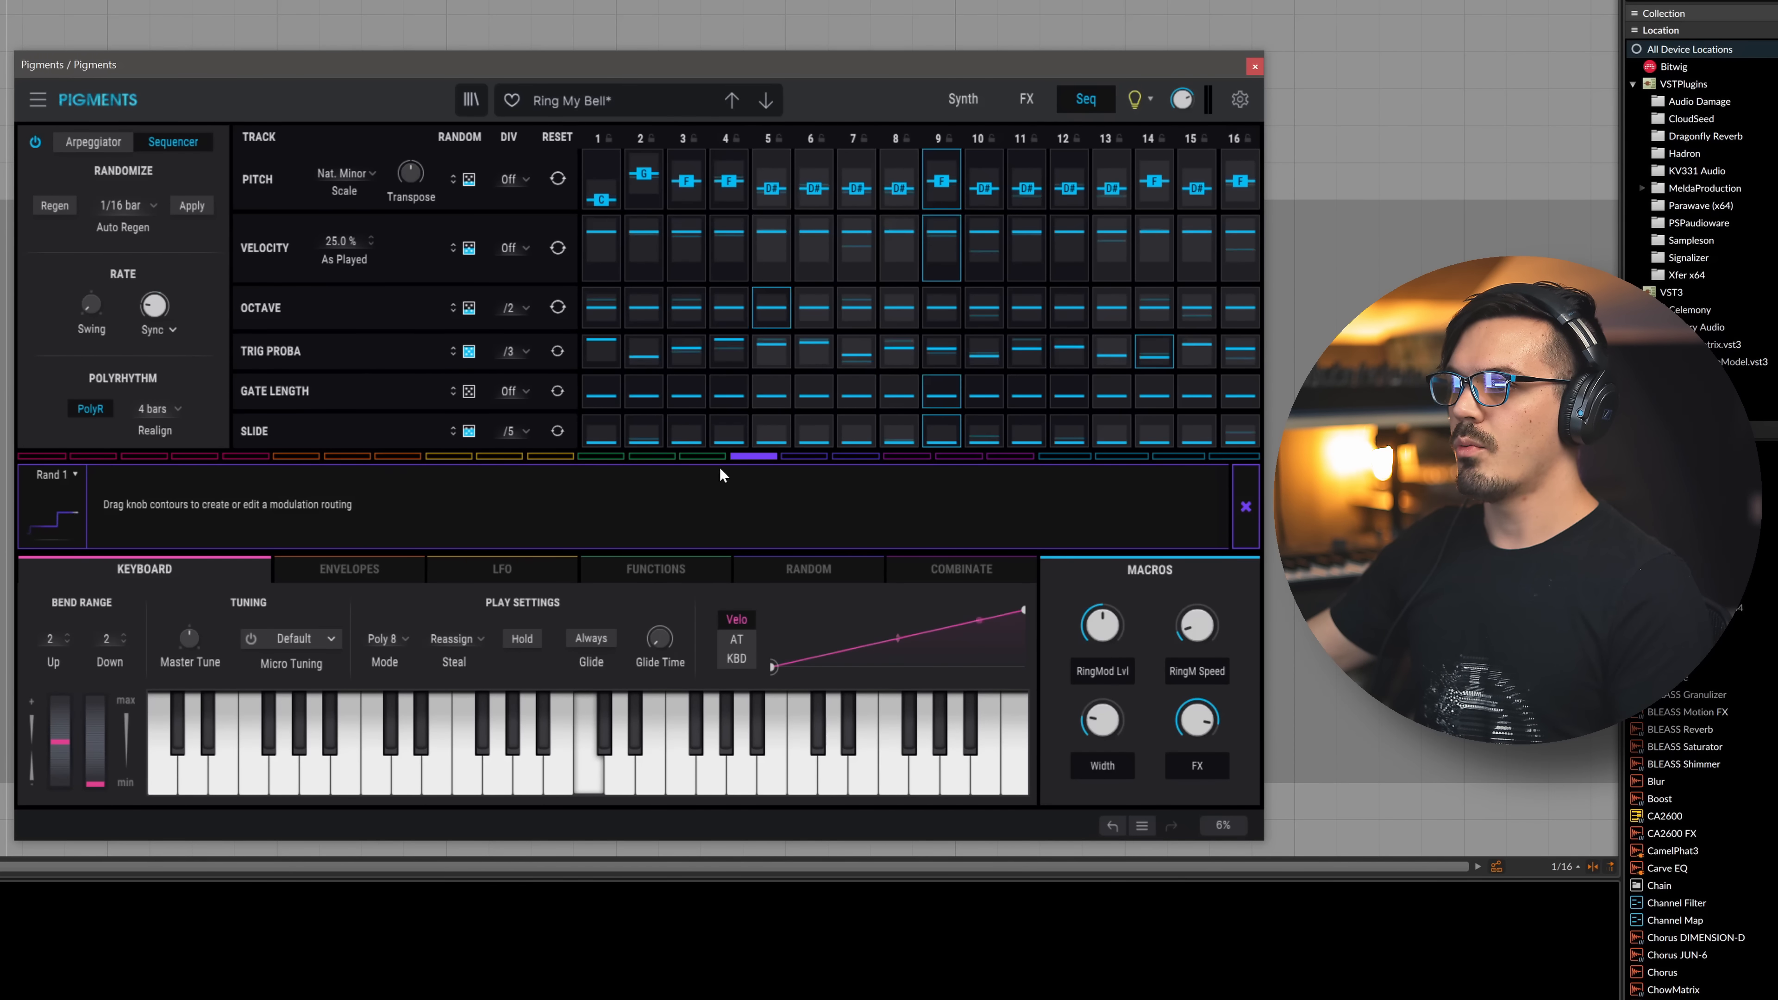
pyautogui.moveTo(155, 294); pyautogui.dragTo(154, 269)
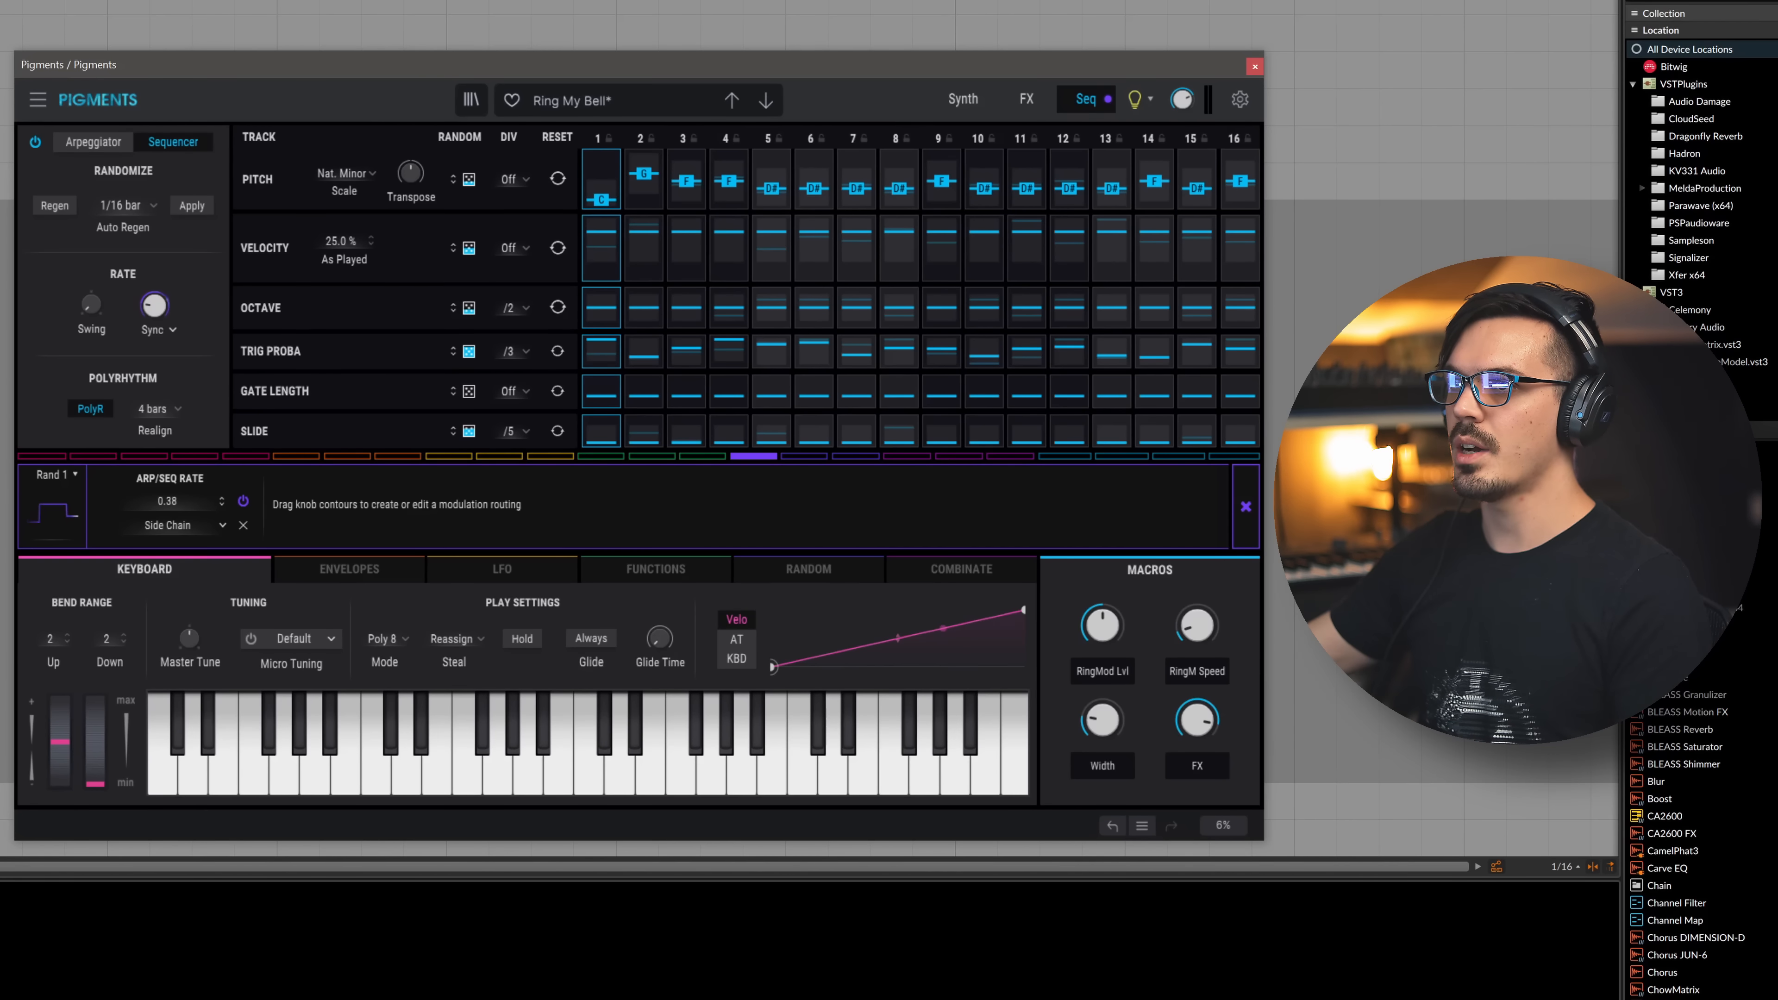
# - Bring up the device chain of the DUNE 3 track
pyautogui.press('d')
pyautogui.click(2, 903)
pyautogui.click(183, 903)
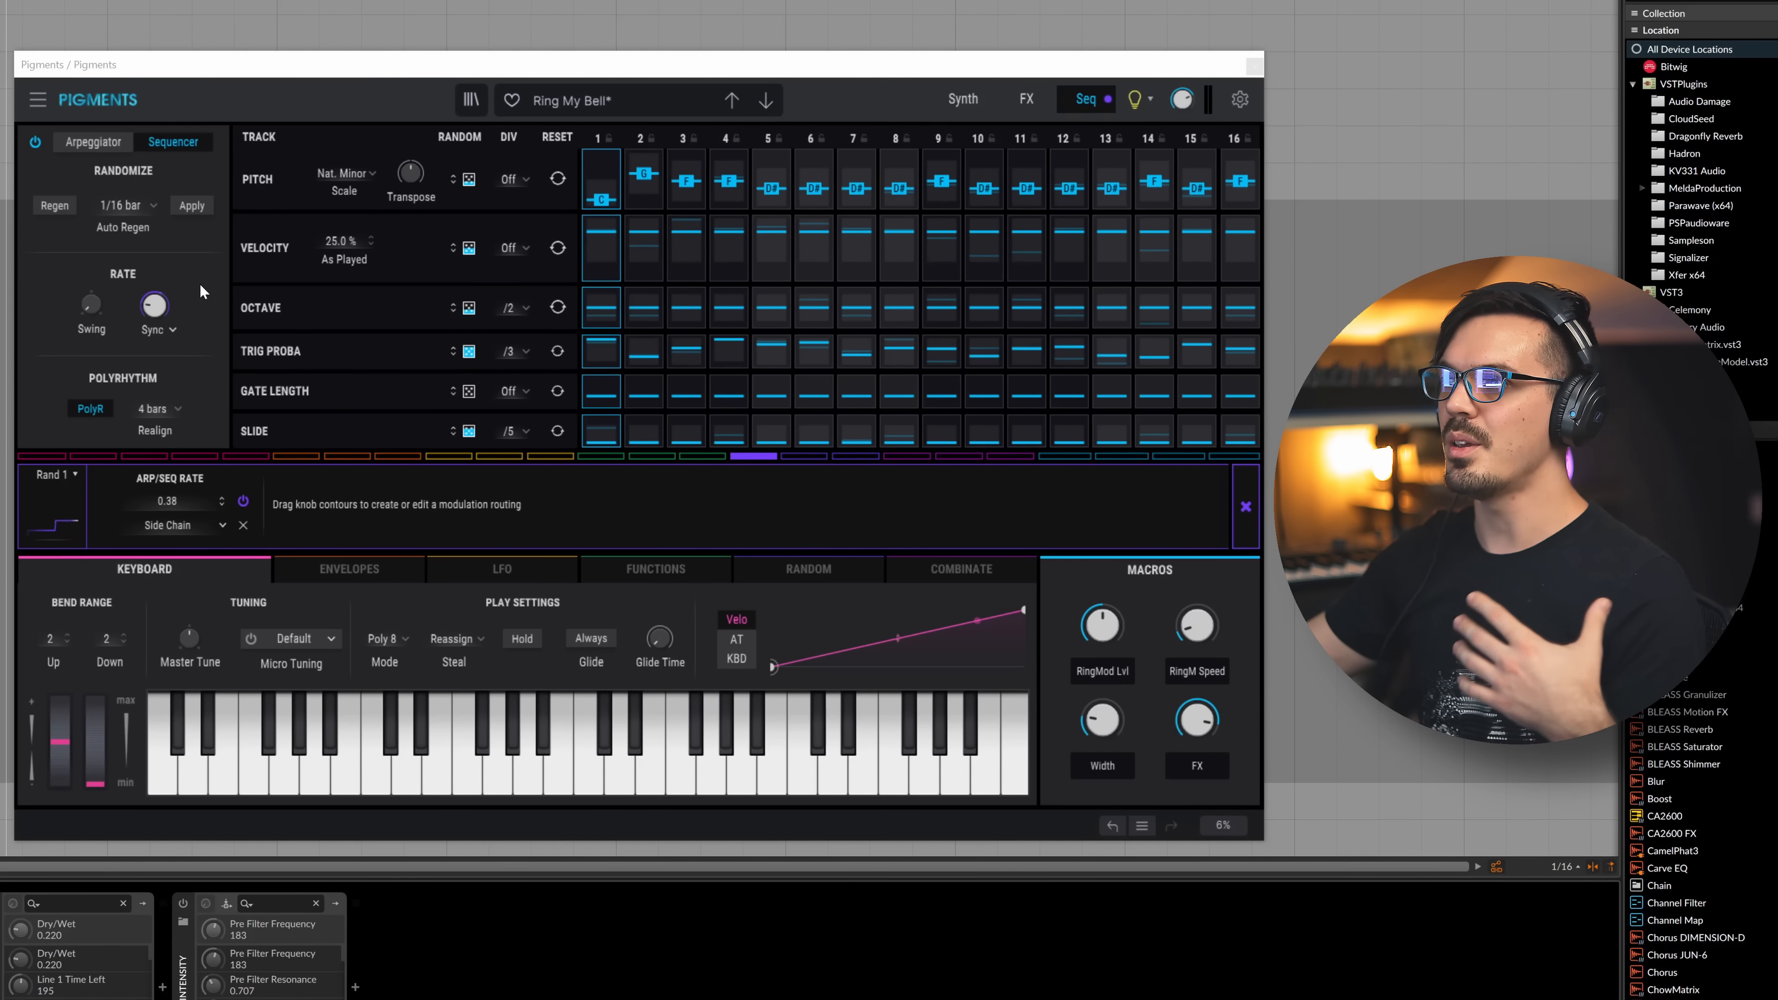
# - Switch from the sequencer to the arpeggiator and set the arp mode to Random
pyautogui.moveTo(152, 289)
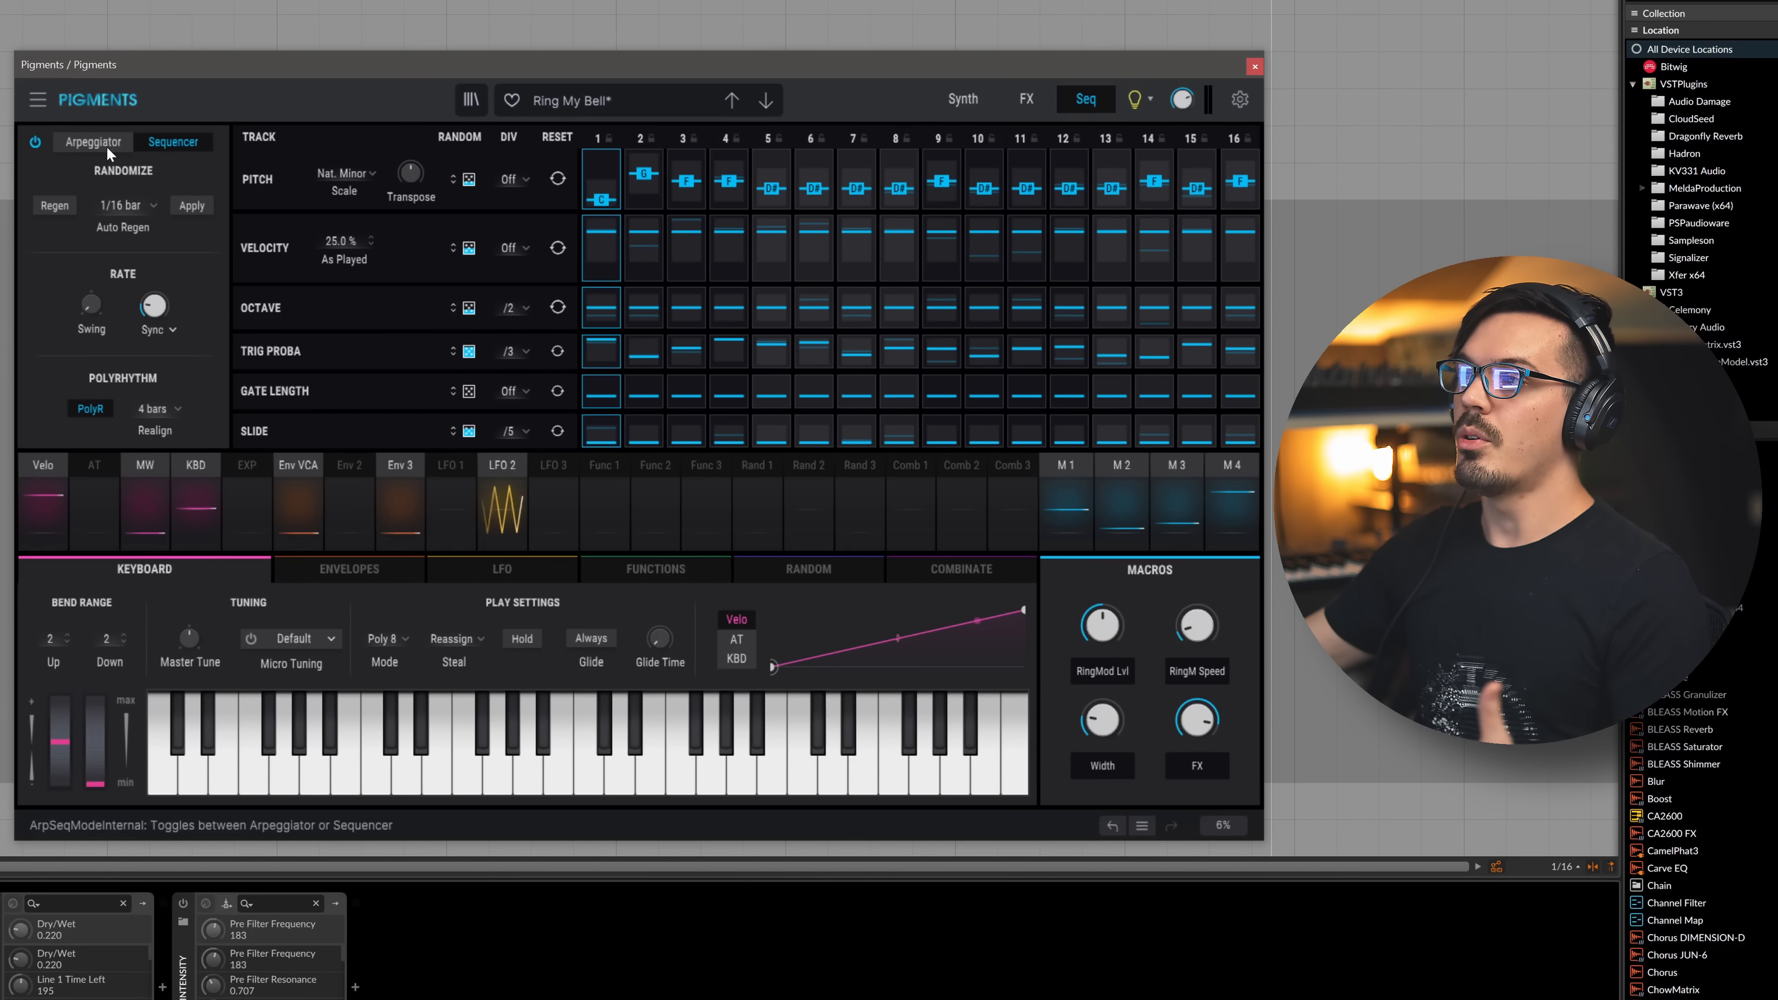
pyautogui.click(107, 146)
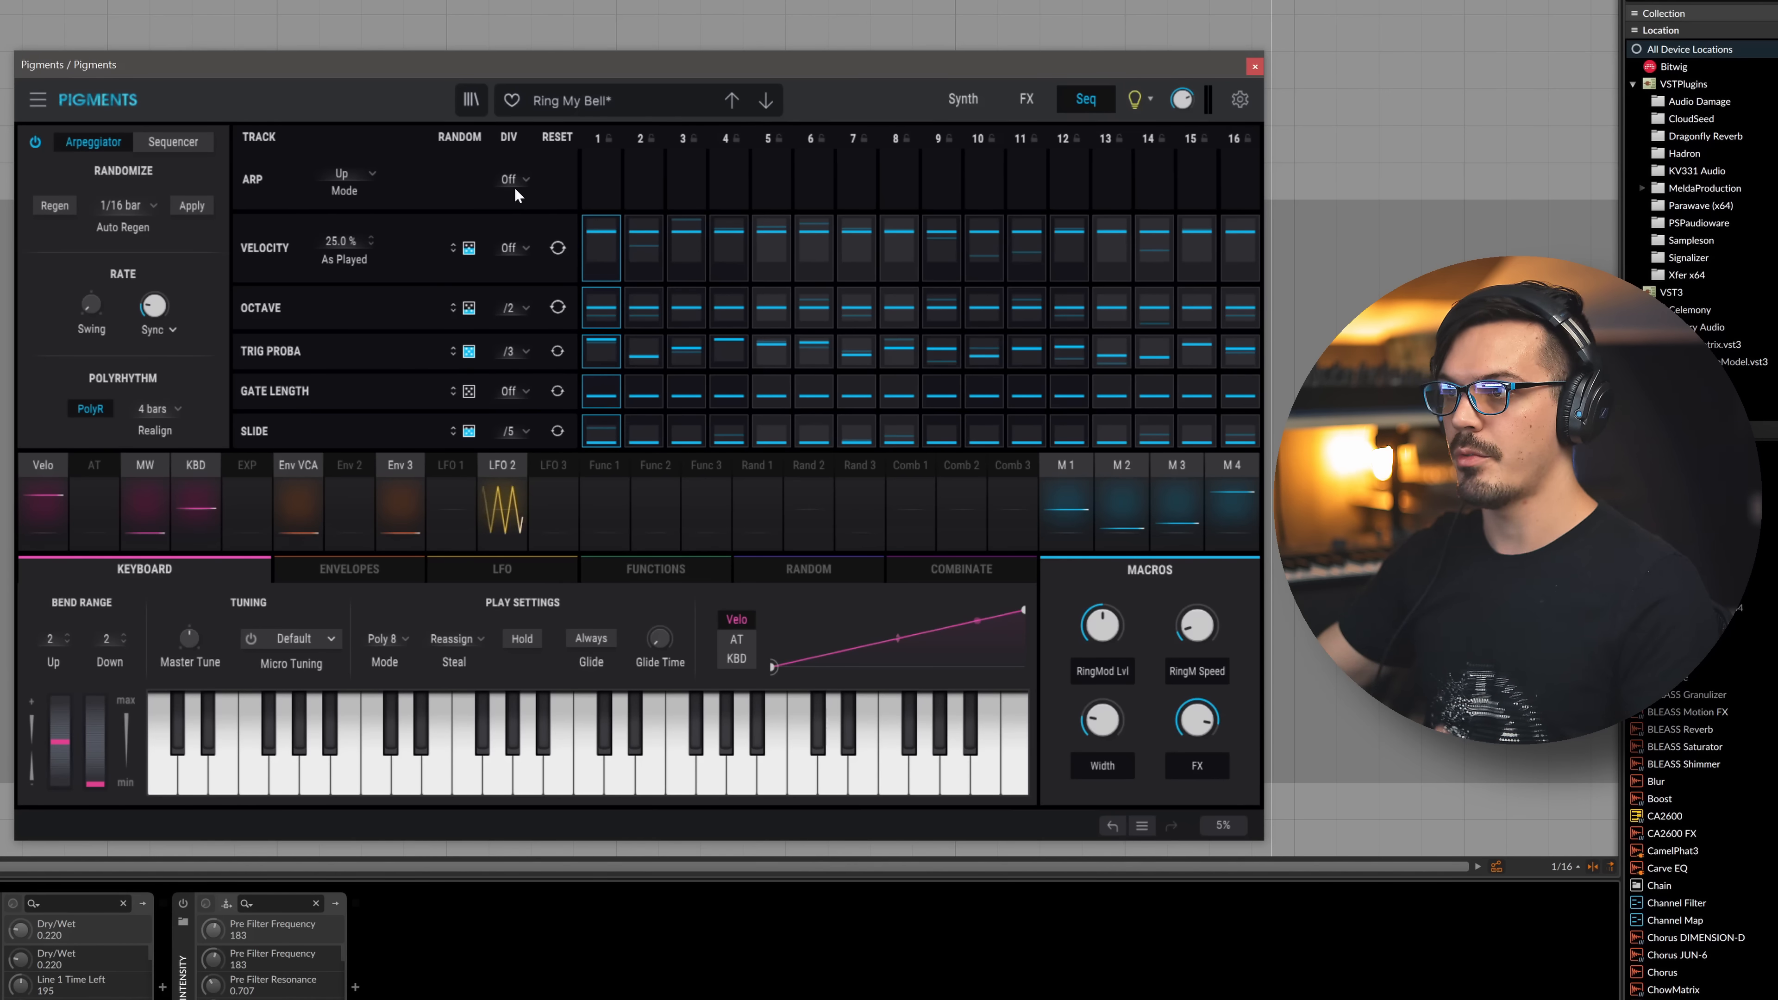
pyautogui.moveTo(153, 305)
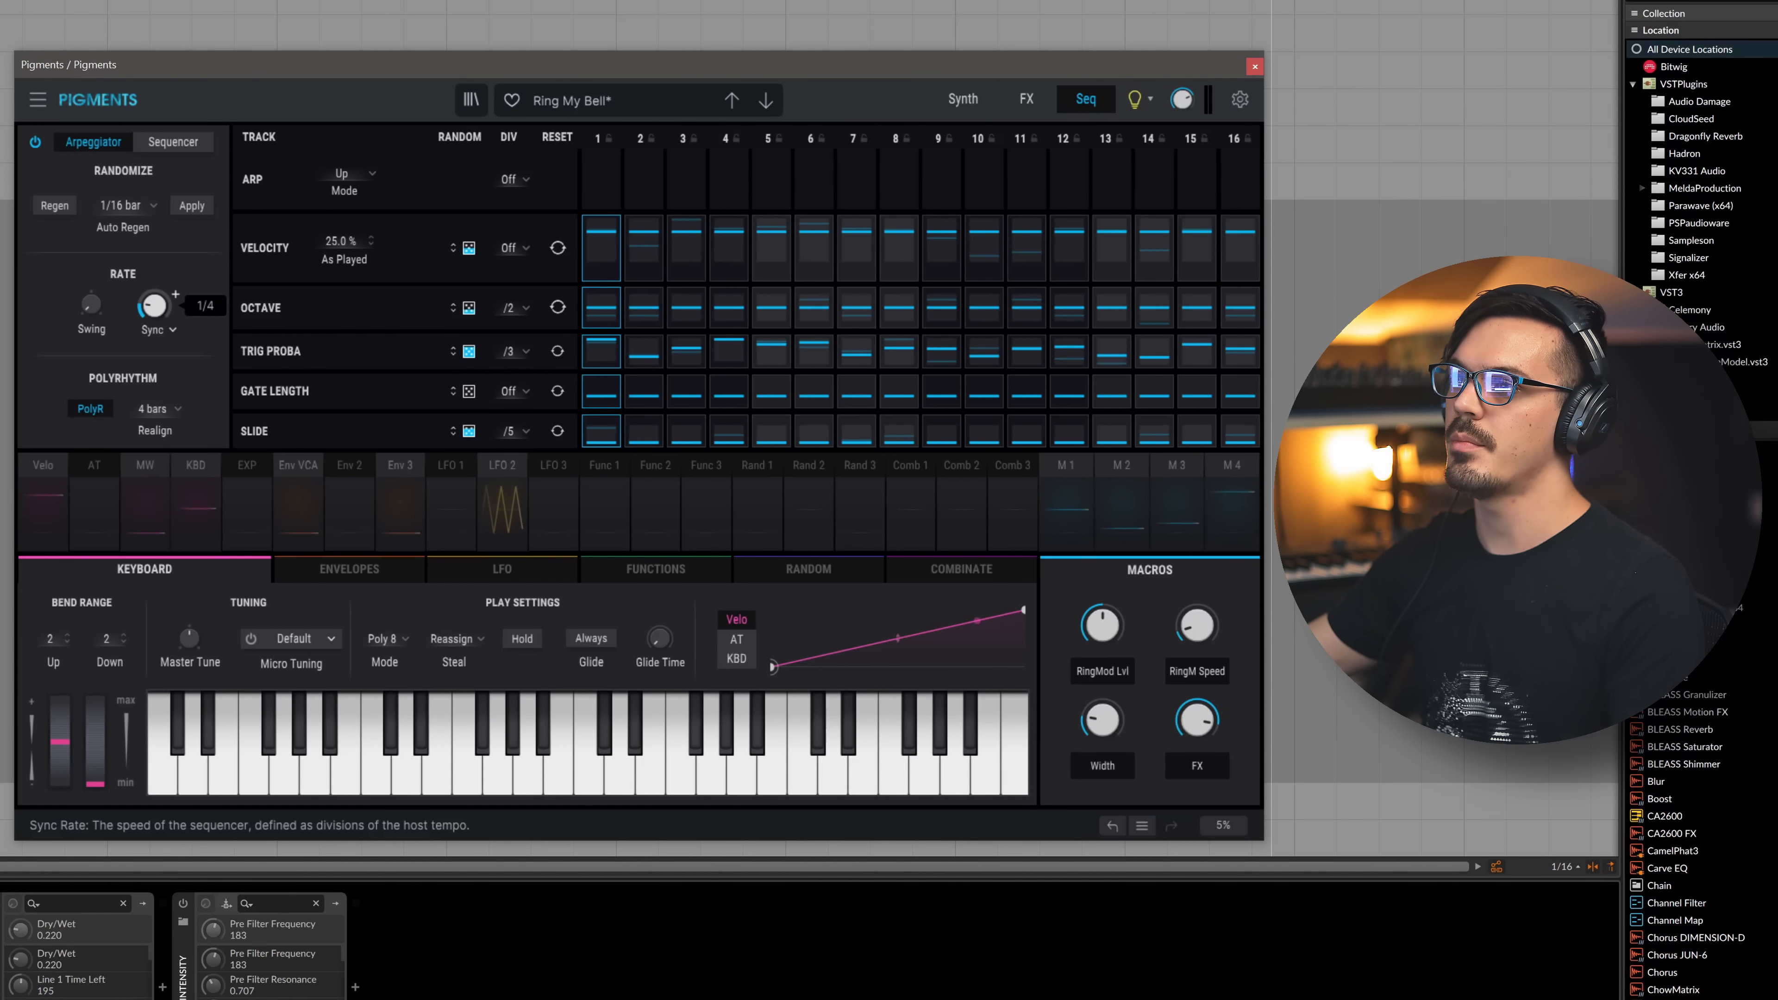
pyautogui.click(350, 174)
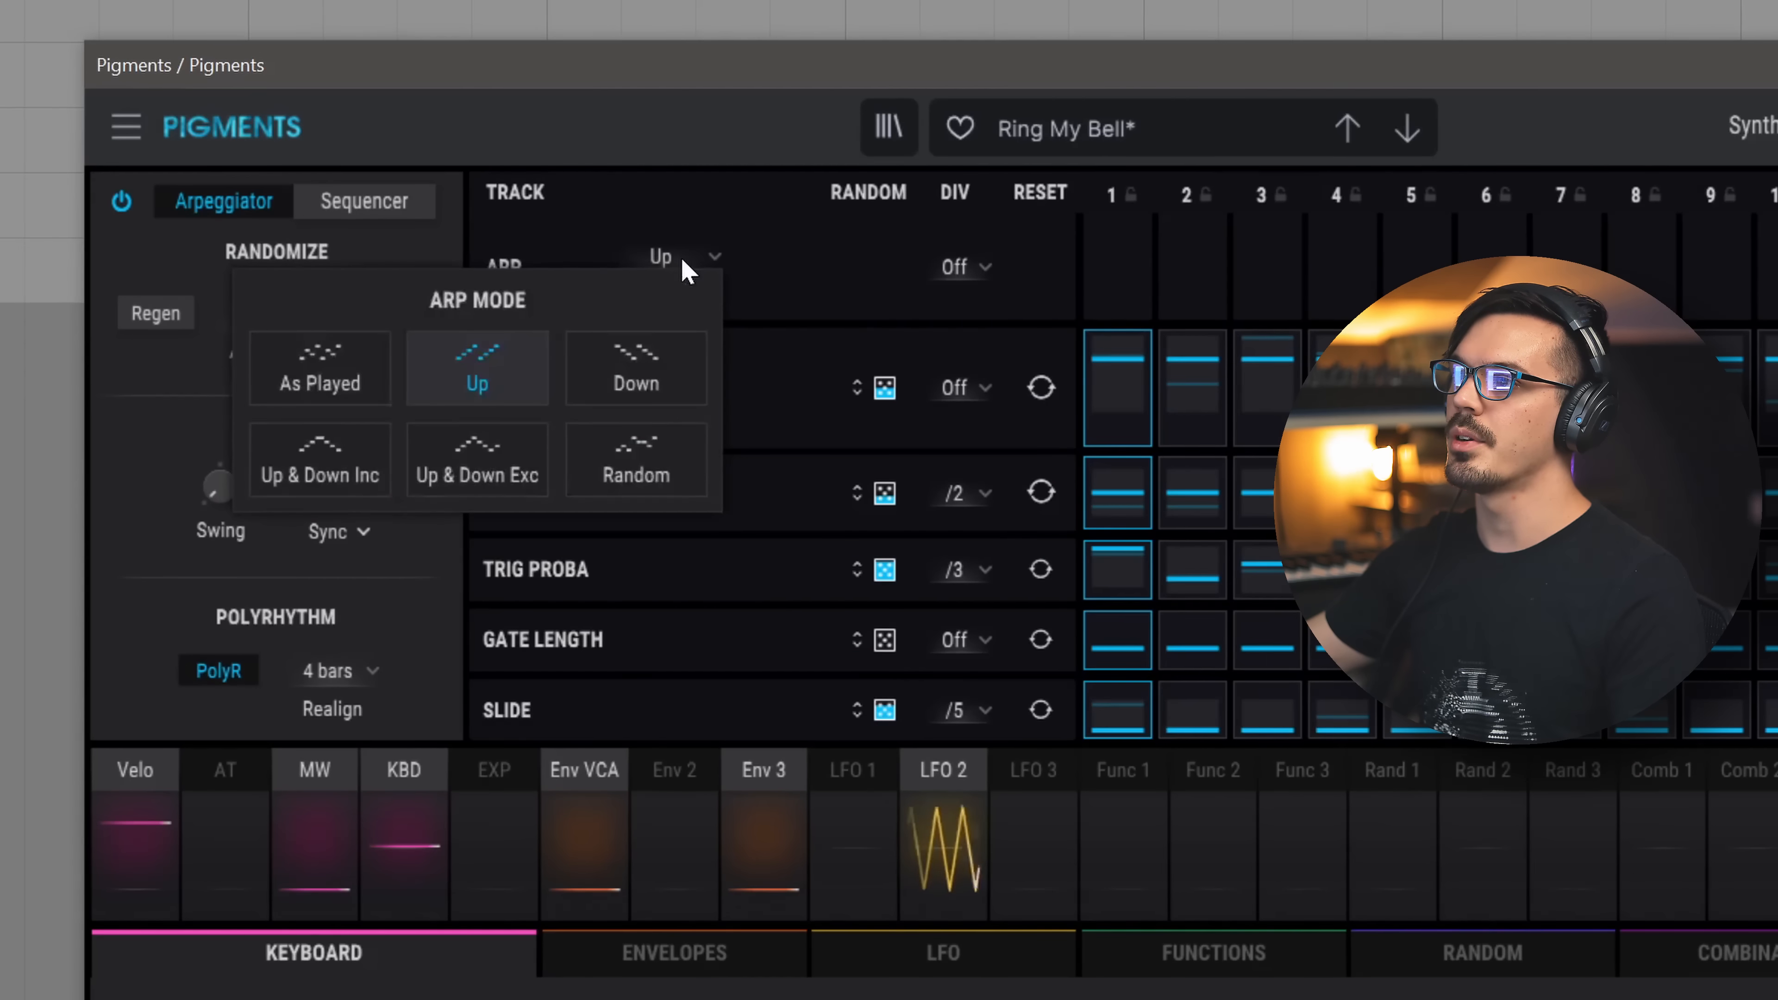
pyautogui.click(635, 443)
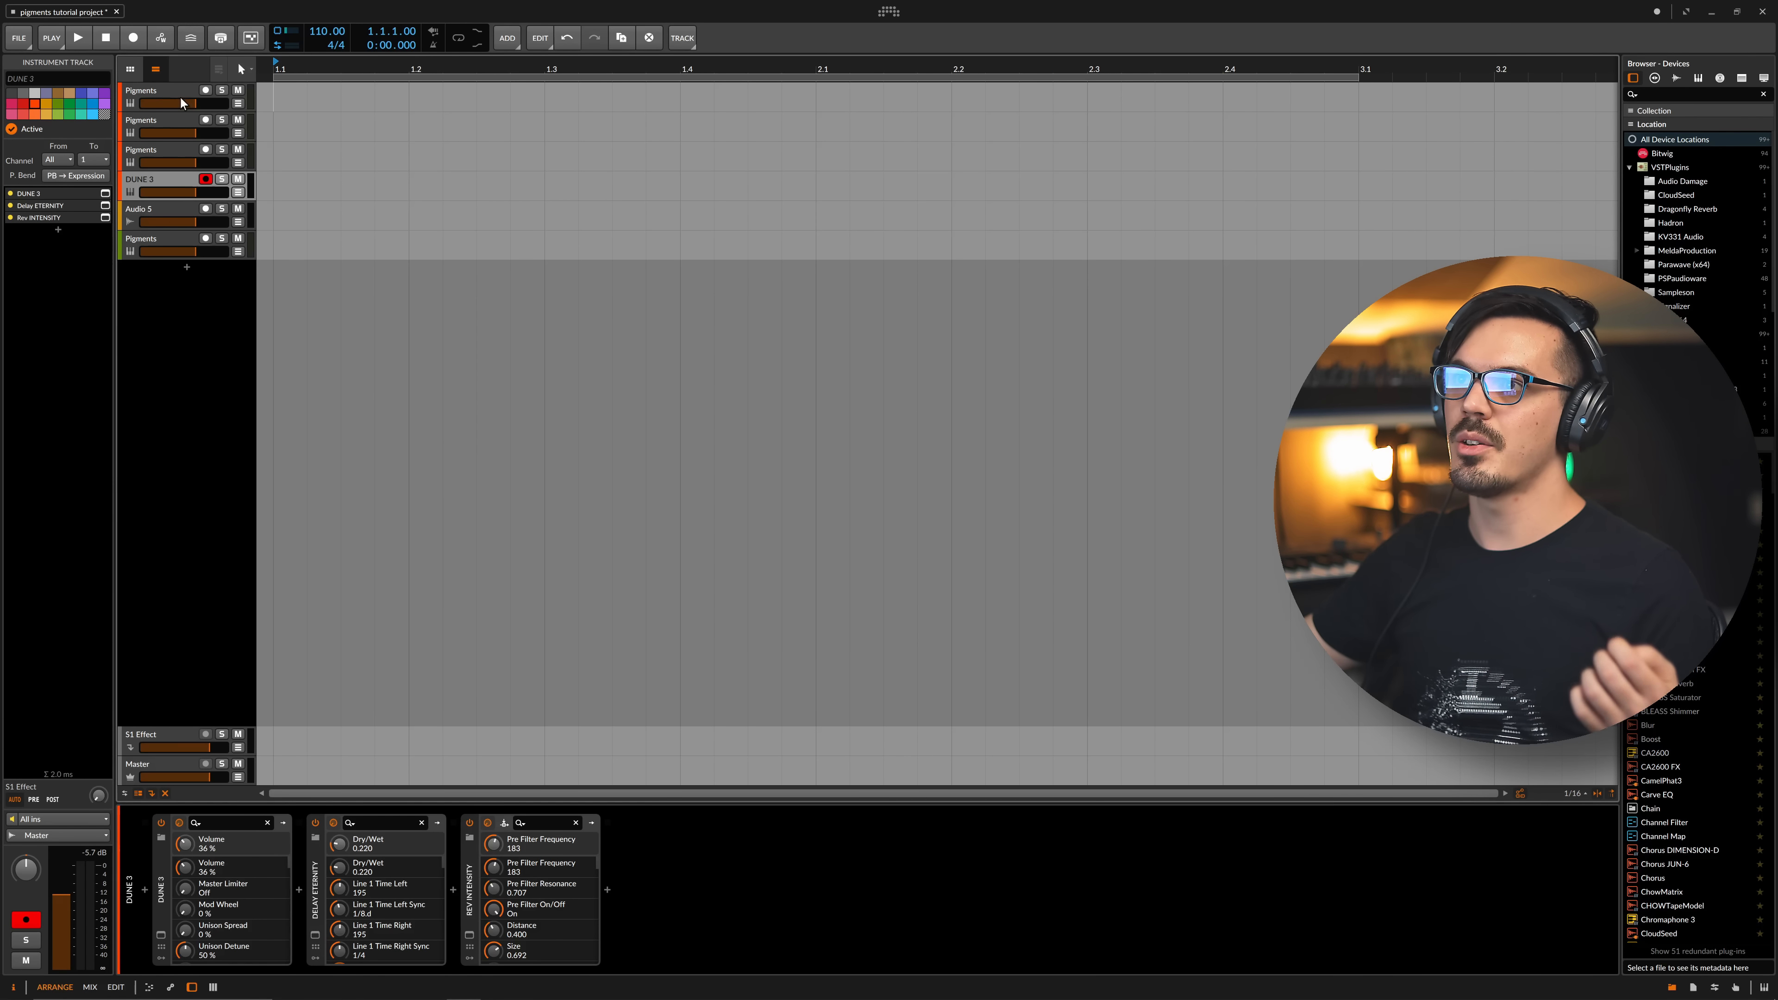
# - Open the plug-in window of the first Pigments track and resize it to 100%
pyautogui.click(149, 97)
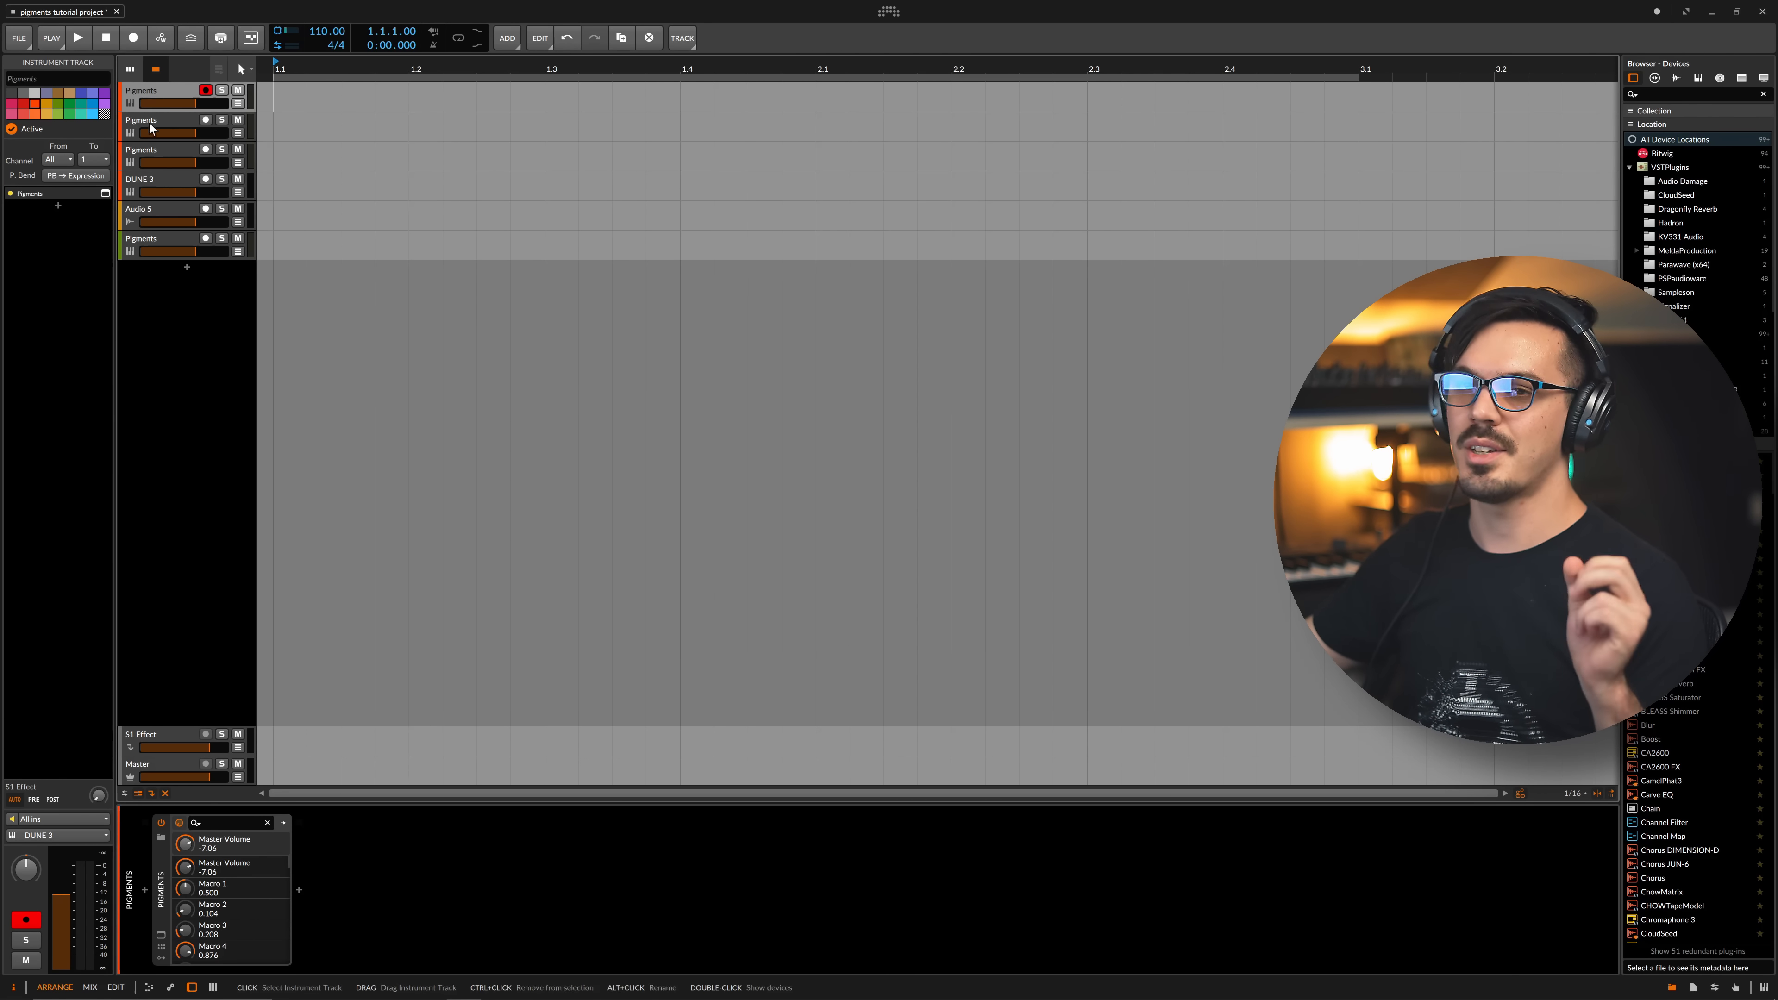
pyautogui.click(105, 193)
pyautogui.click(384, 97)
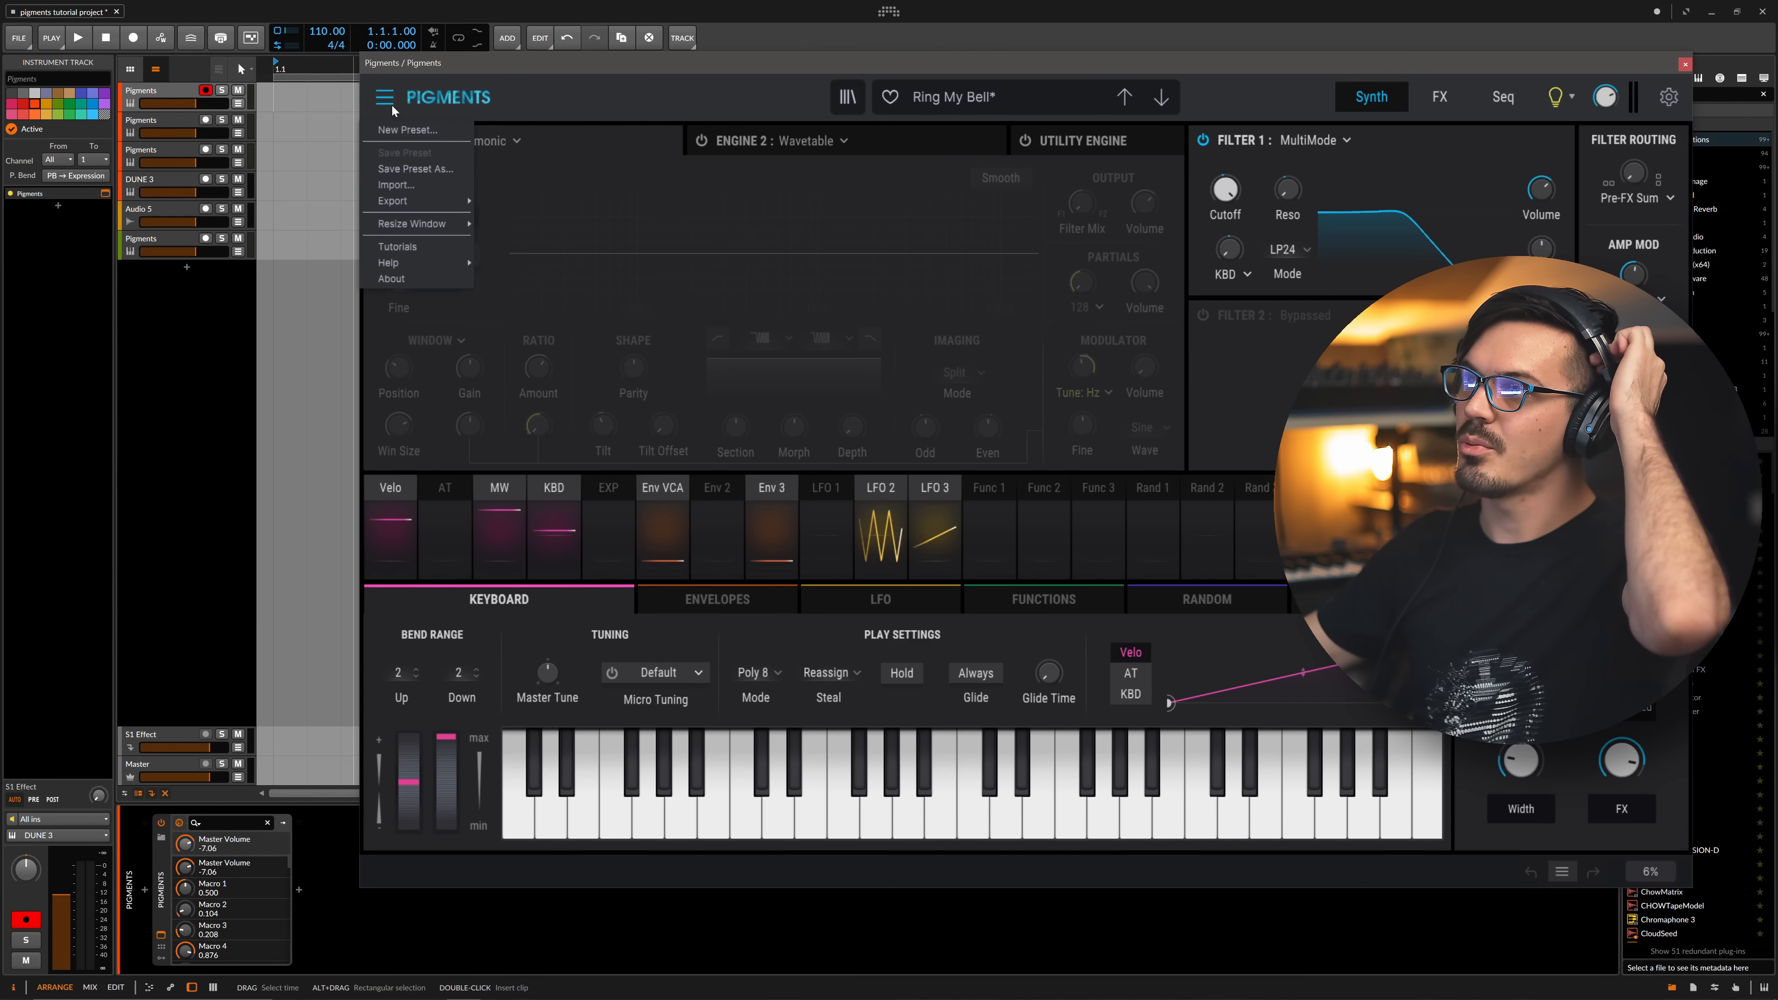
pyautogui.moveTo(420, 228)
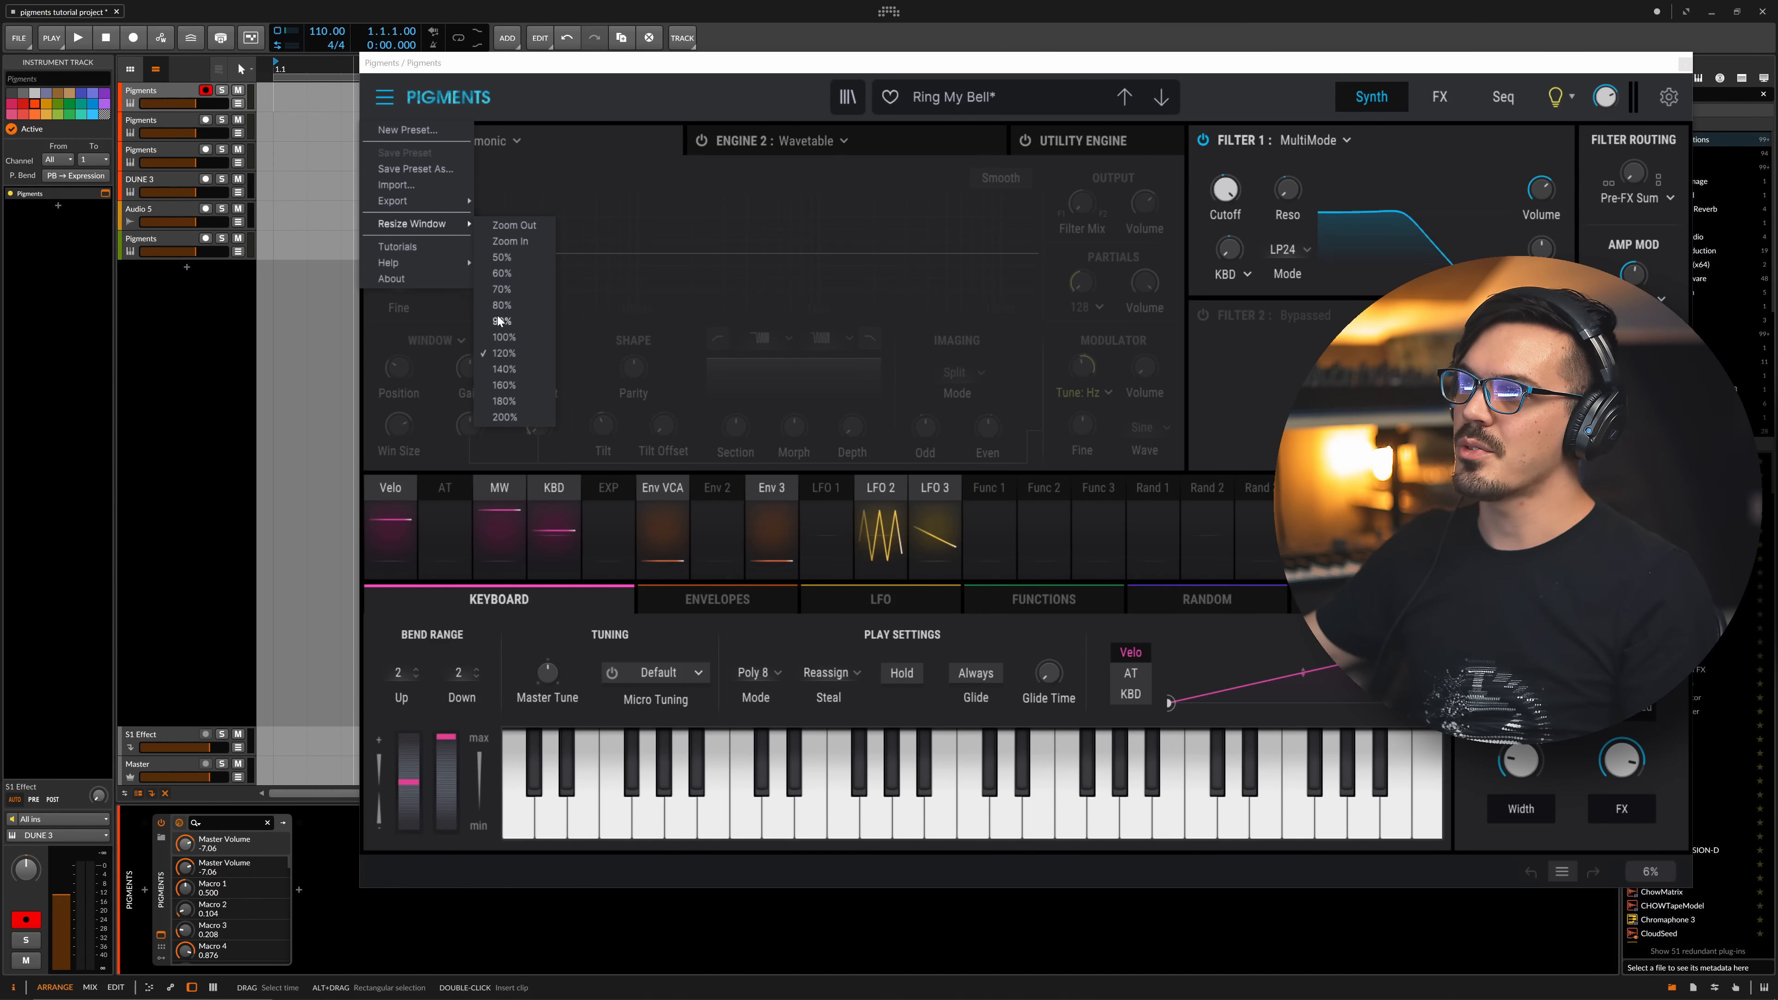
pyautogui.click(505, 338)
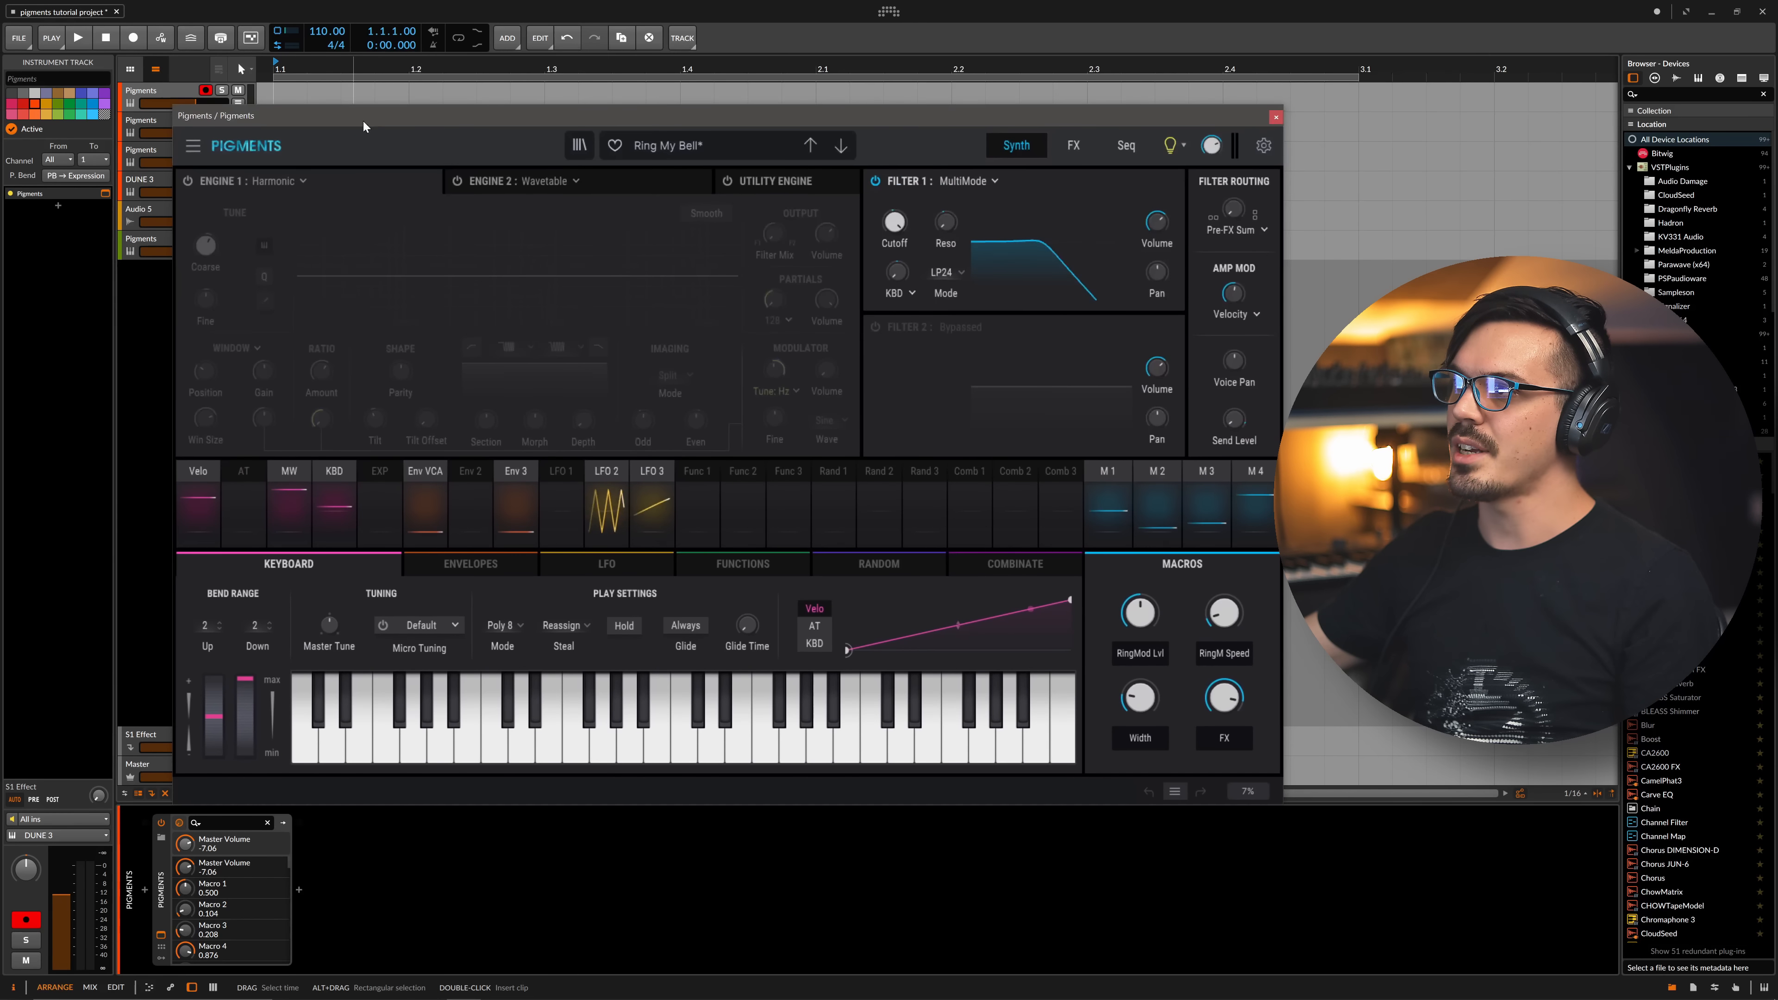
# - Review the arpeggiator settings of the first Pigments instance and close its window
pyautogui.click(1127, 145)
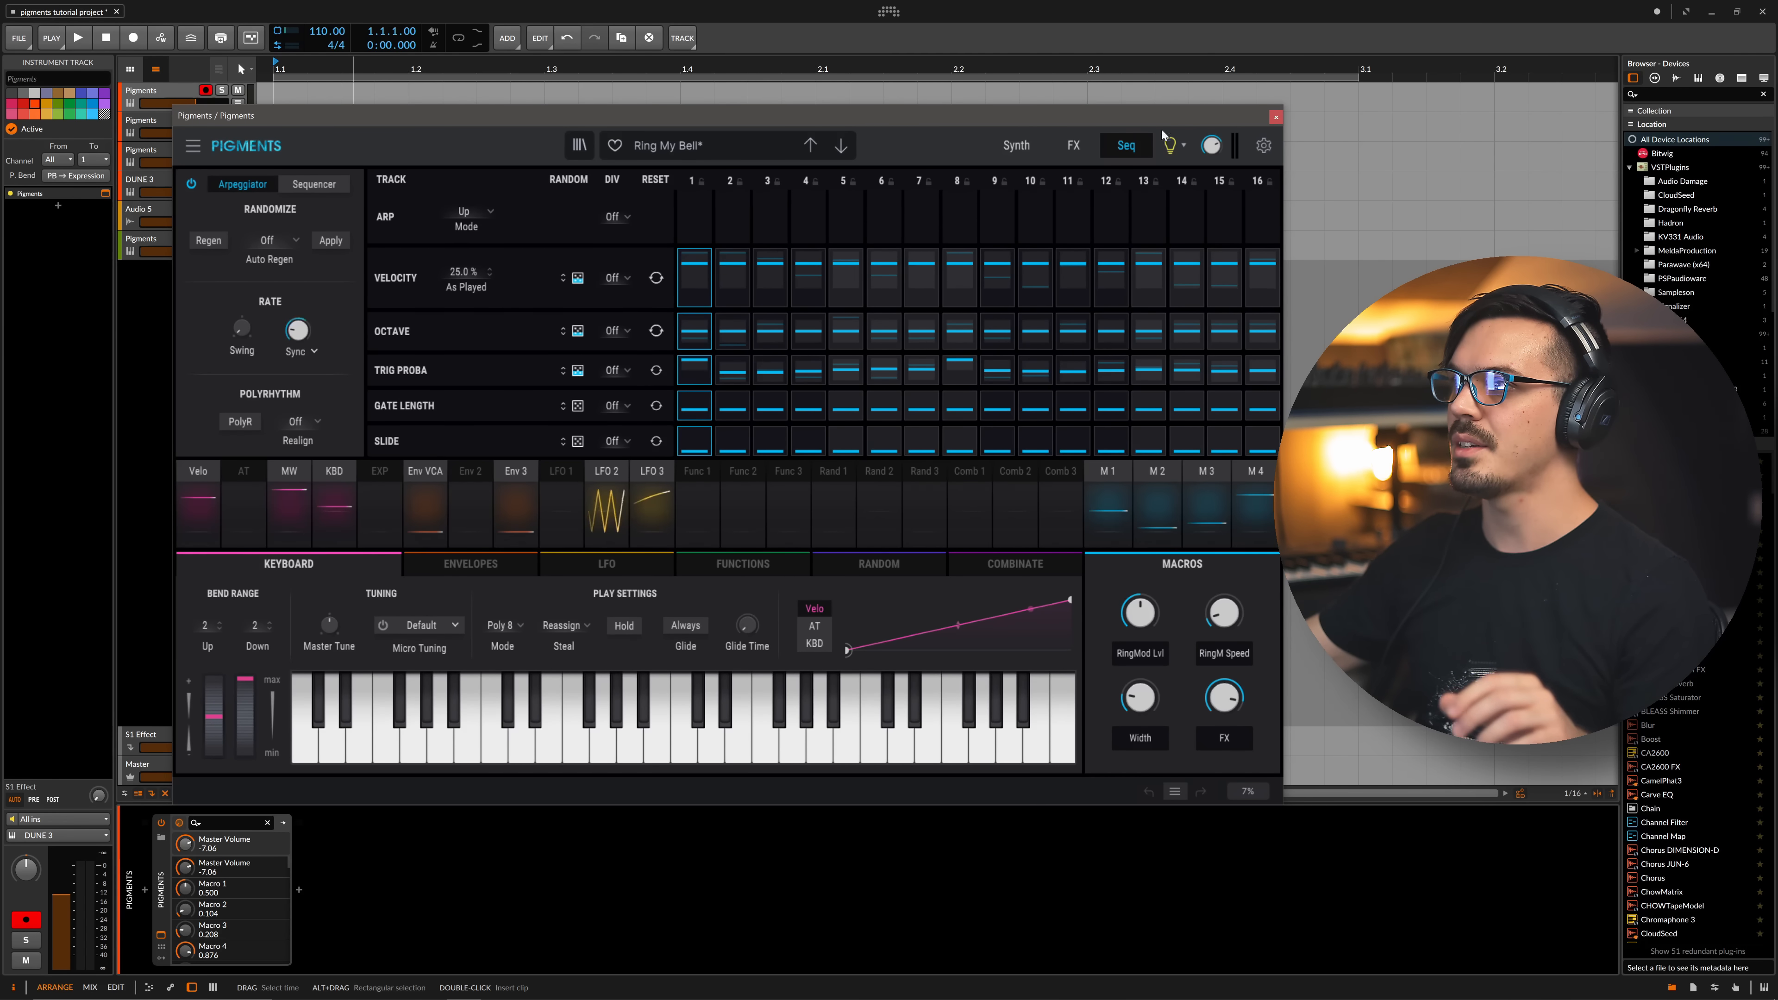
pyautogui.click(1276, 119)
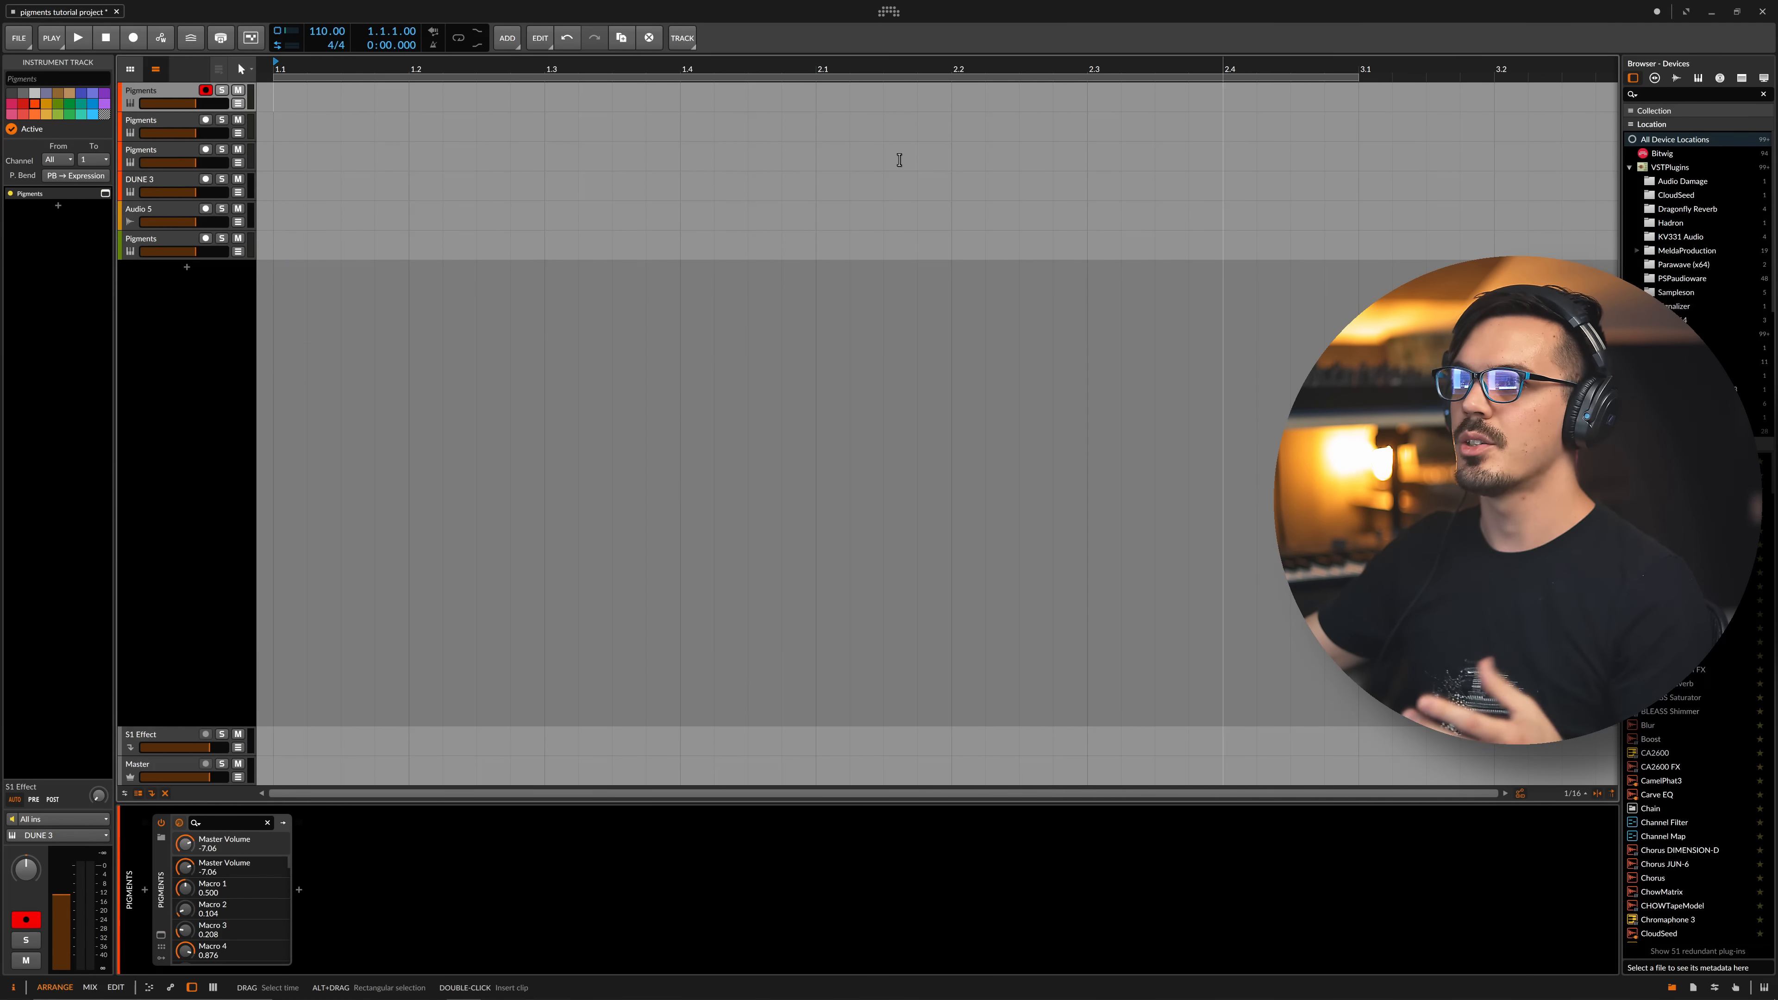
# - Open the plug-in window of the second Pigments track, resize it to 100%, and reposition it over the arranger
pyautogui.click(161, 133)
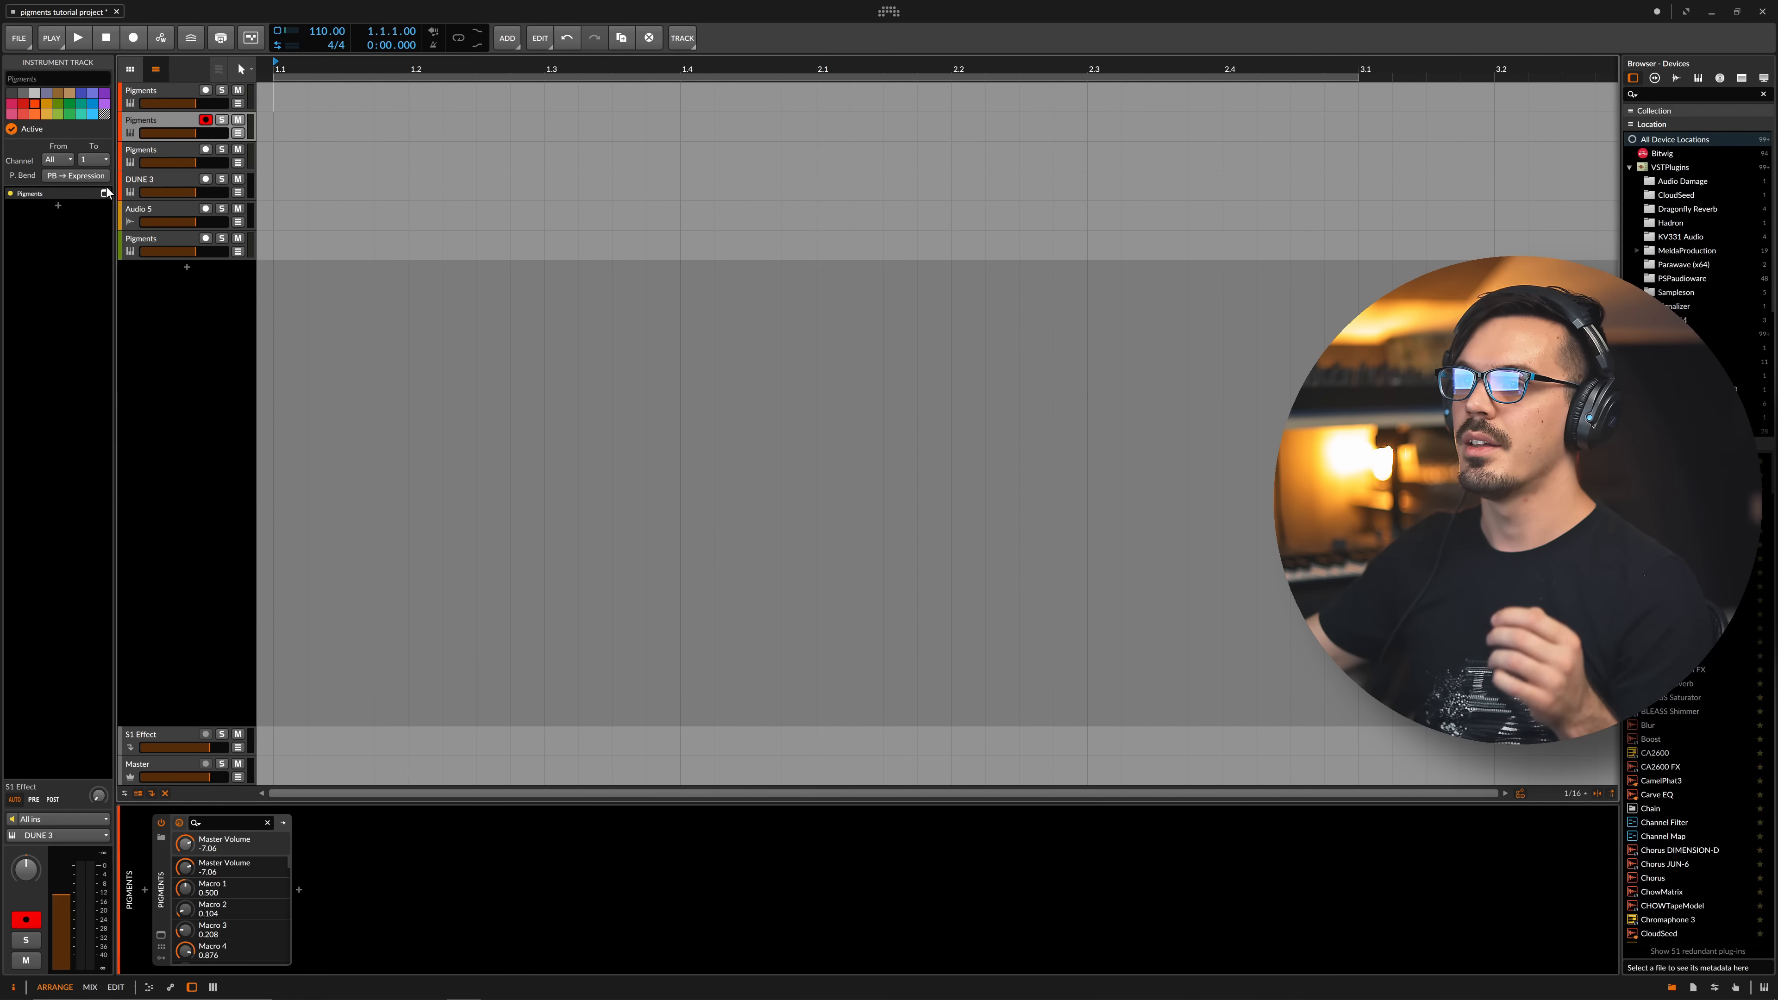
pyautogui.click(105, 194)
pyautogui.click(384, 97)
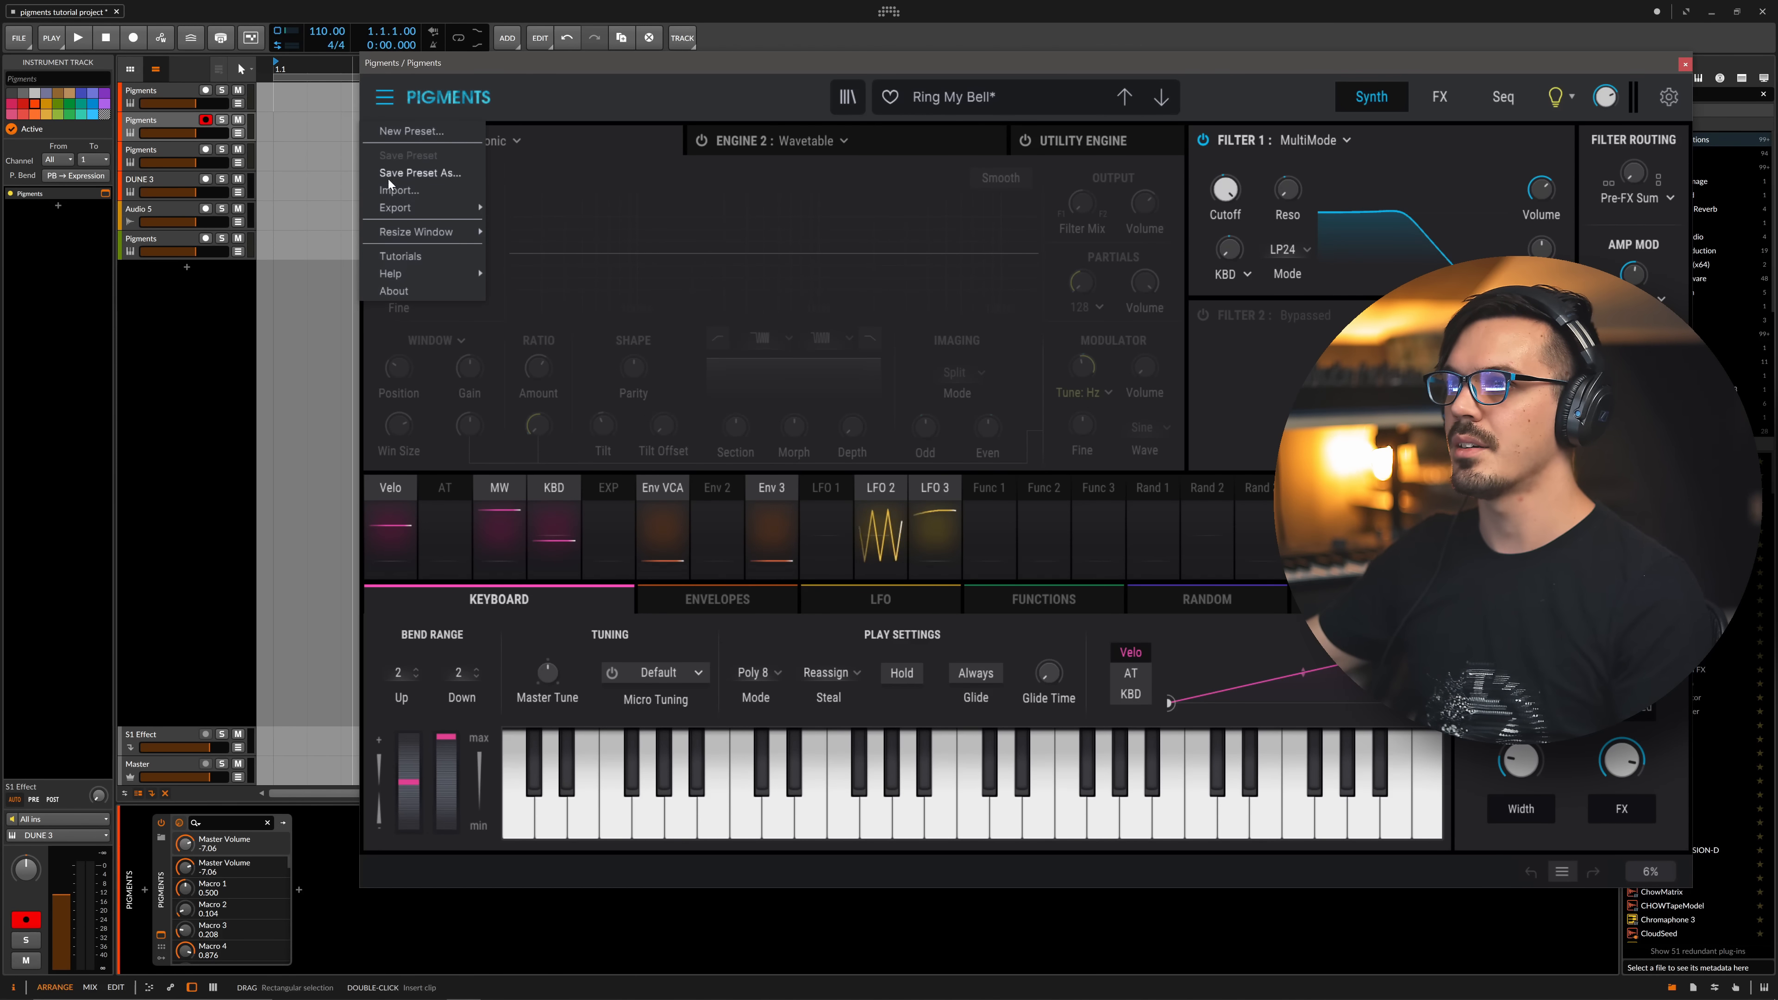
pyautogui.moveTo(448, 232)
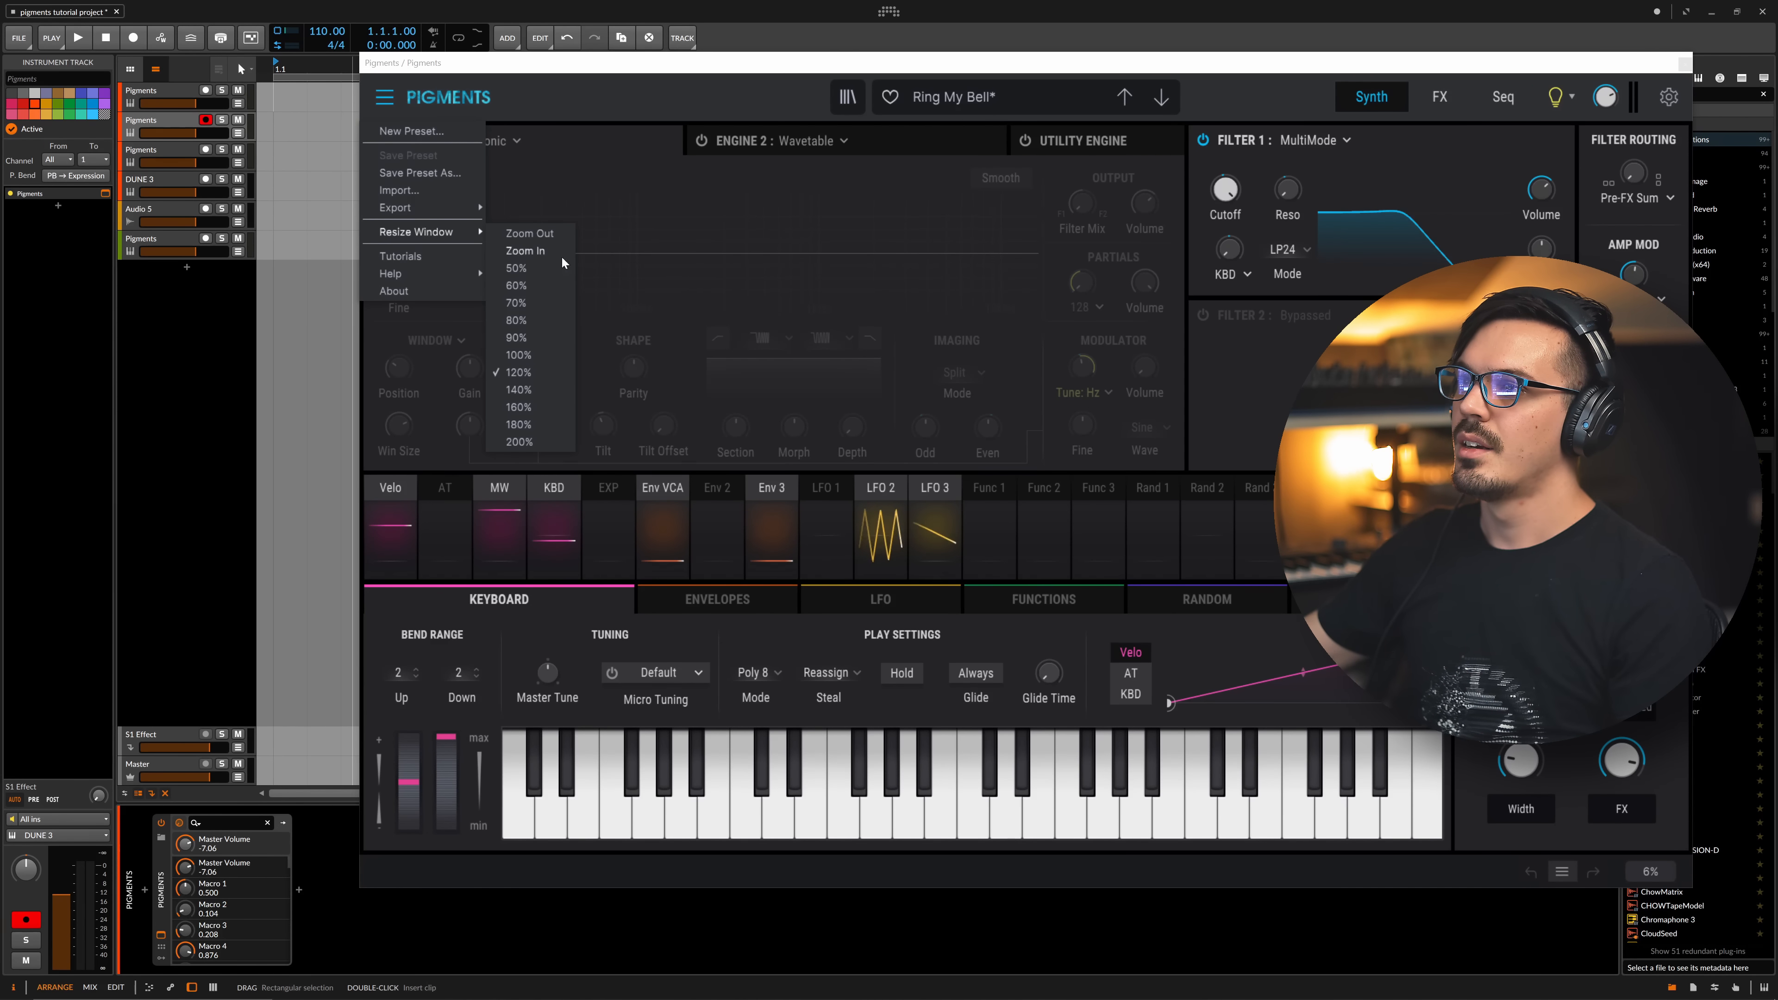
pyautogui.click(516, 338)
pyautogui.moveTo(1235, 71); pyautogui.dragTo(1018, 124)
# - Set the second Pigments instance's arpeggiator rate to dotted sync 1/8.d and its arp mode to Random, and close the window
pyautogui.click(1097, 145)
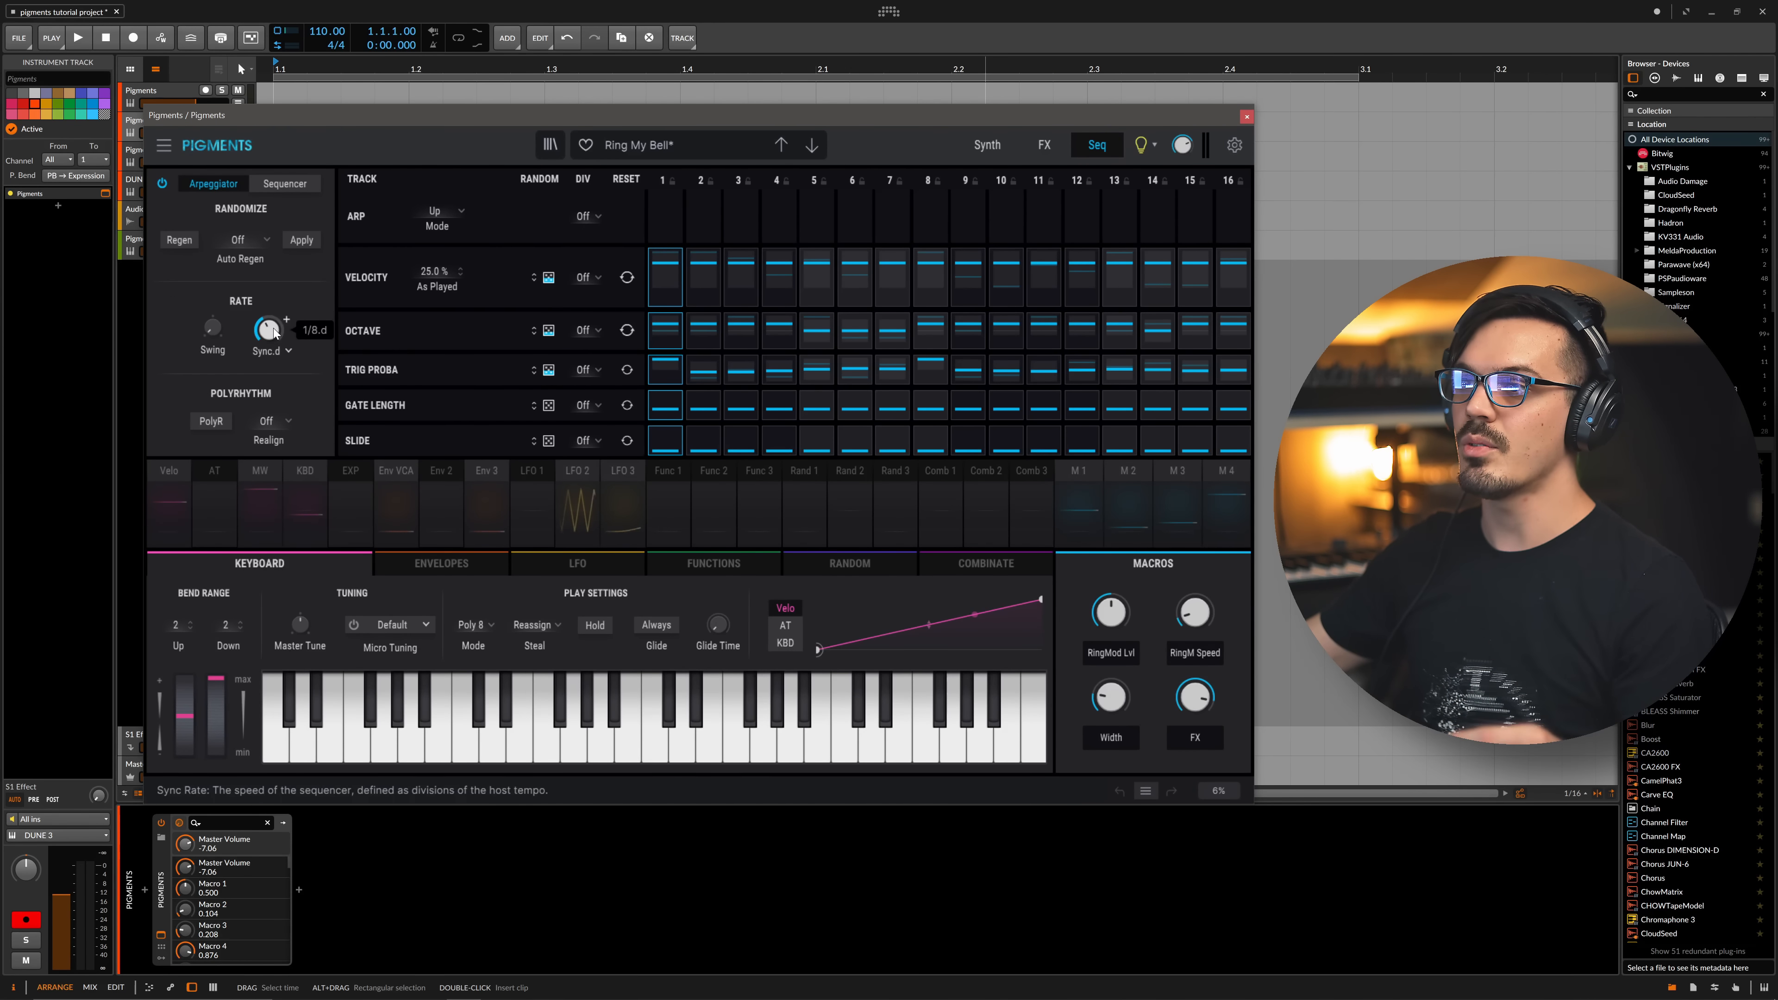
pyautogui.click(438, 213)
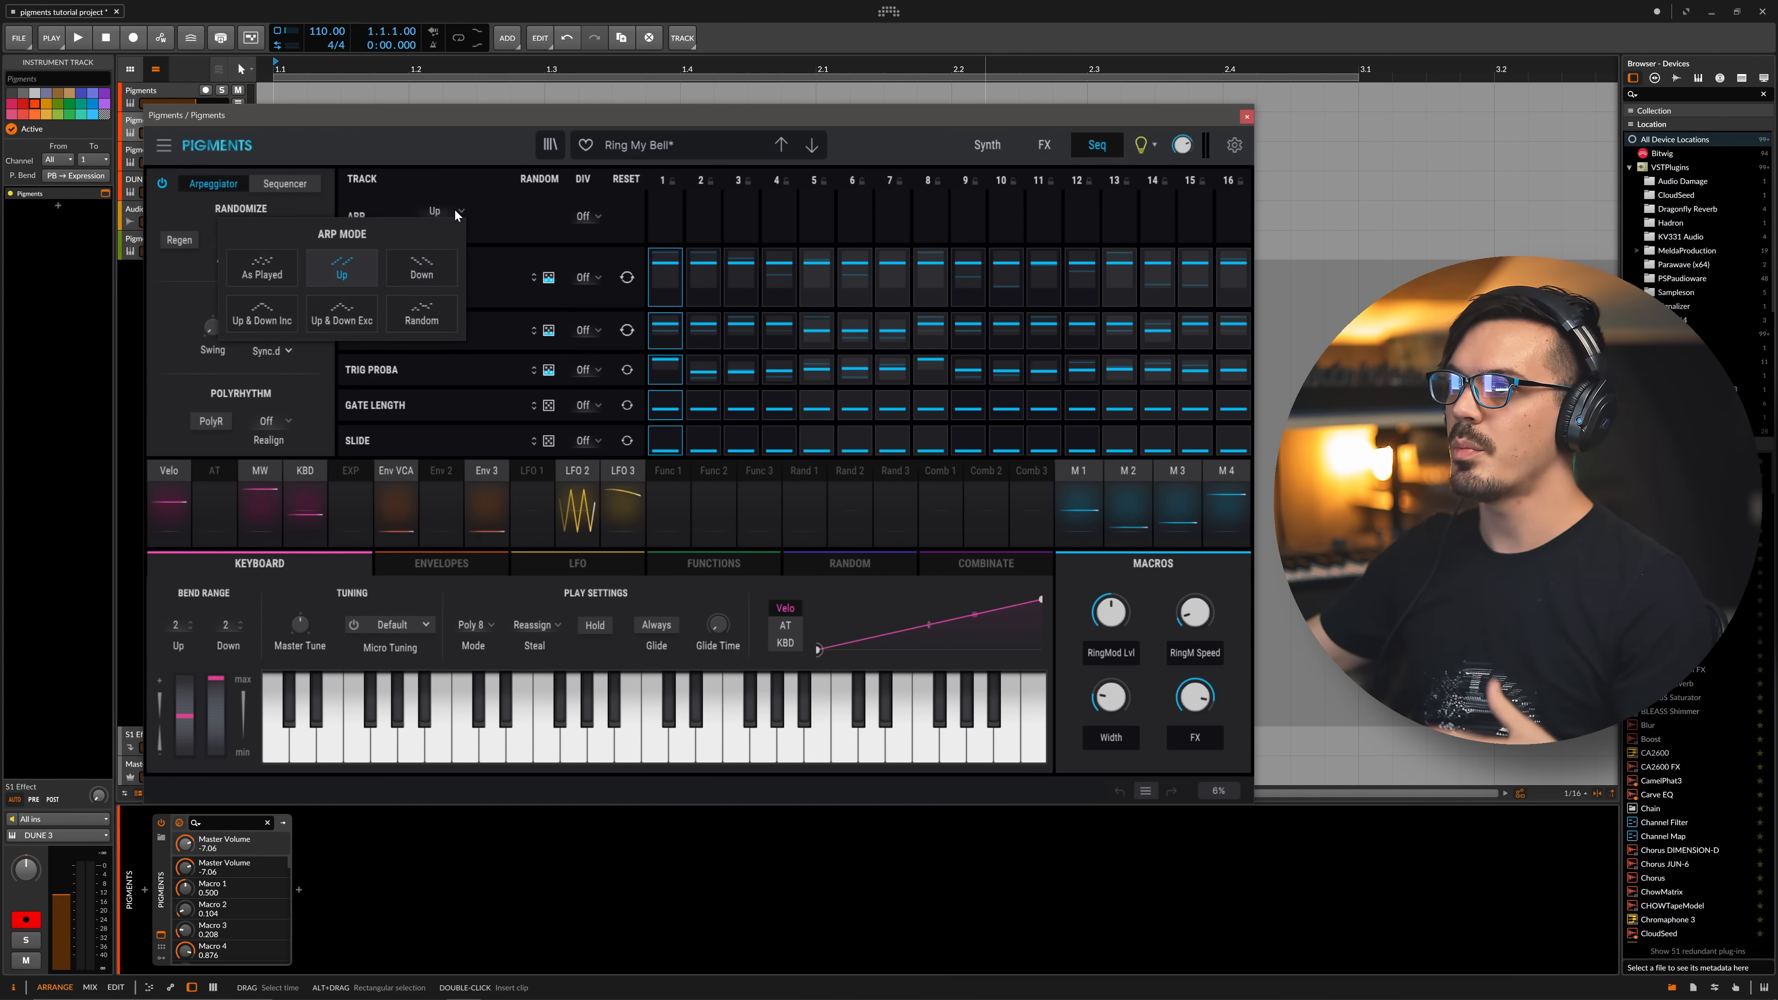
pyautogui.click(392, 312)
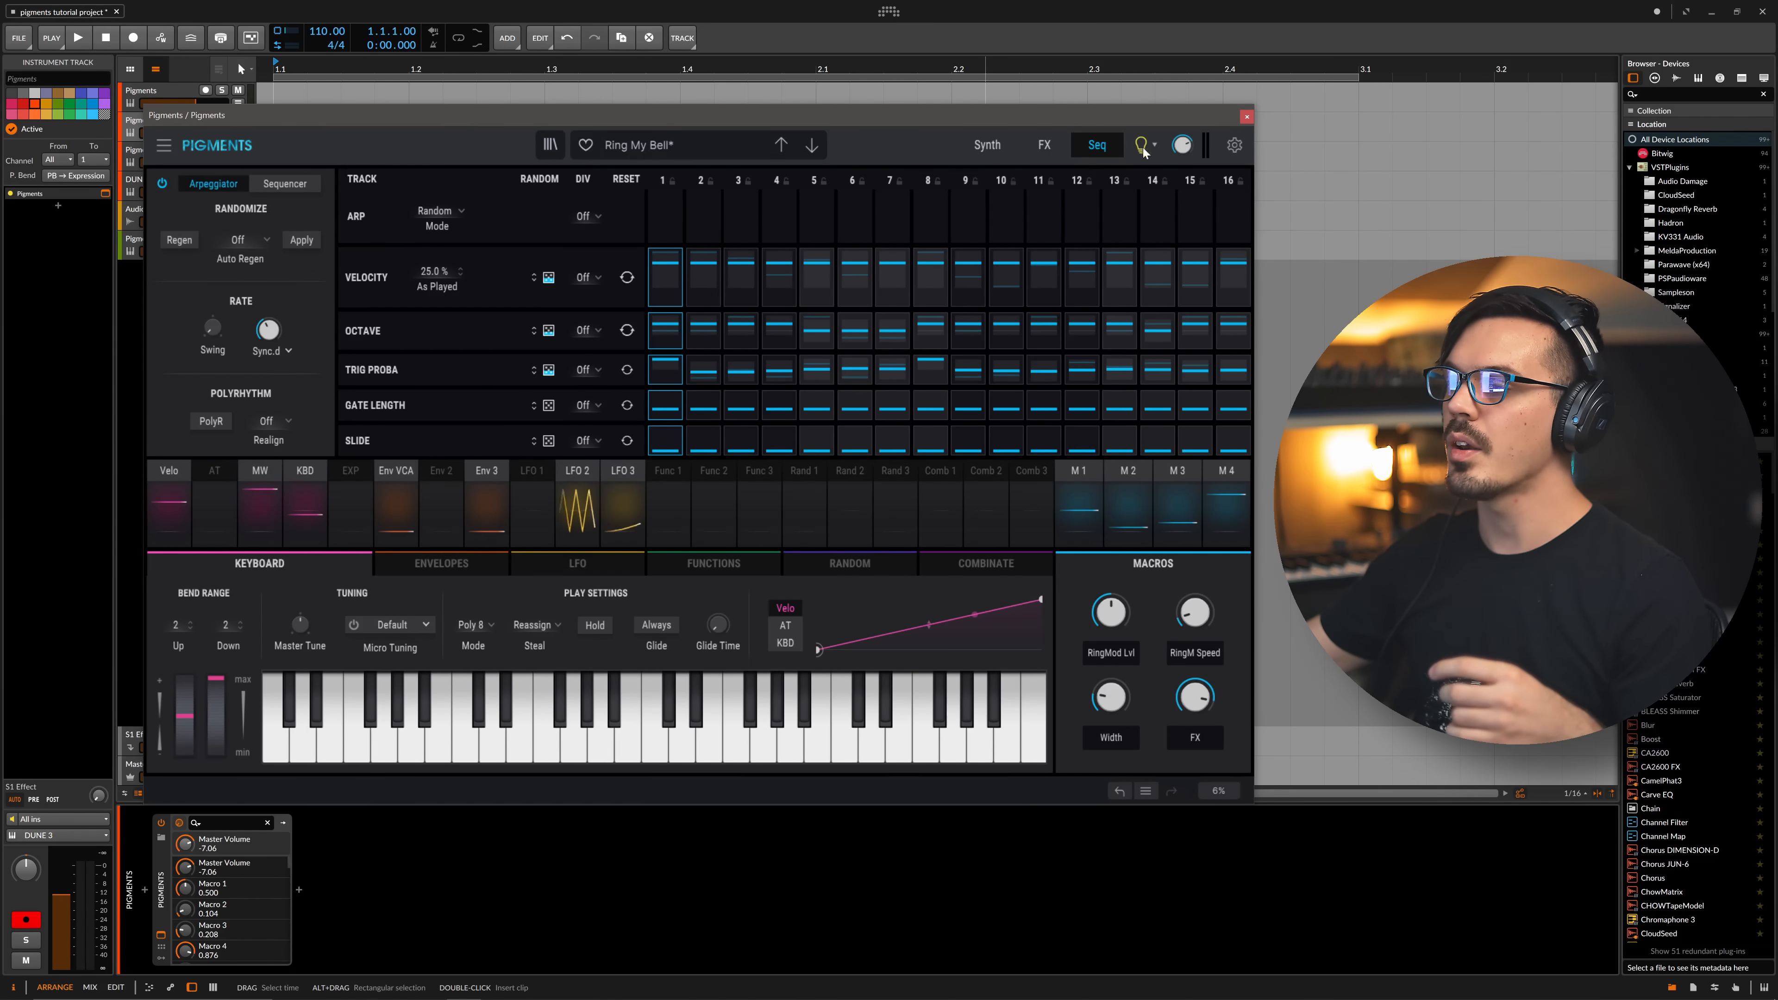
pyautogui.click(1247, 117)
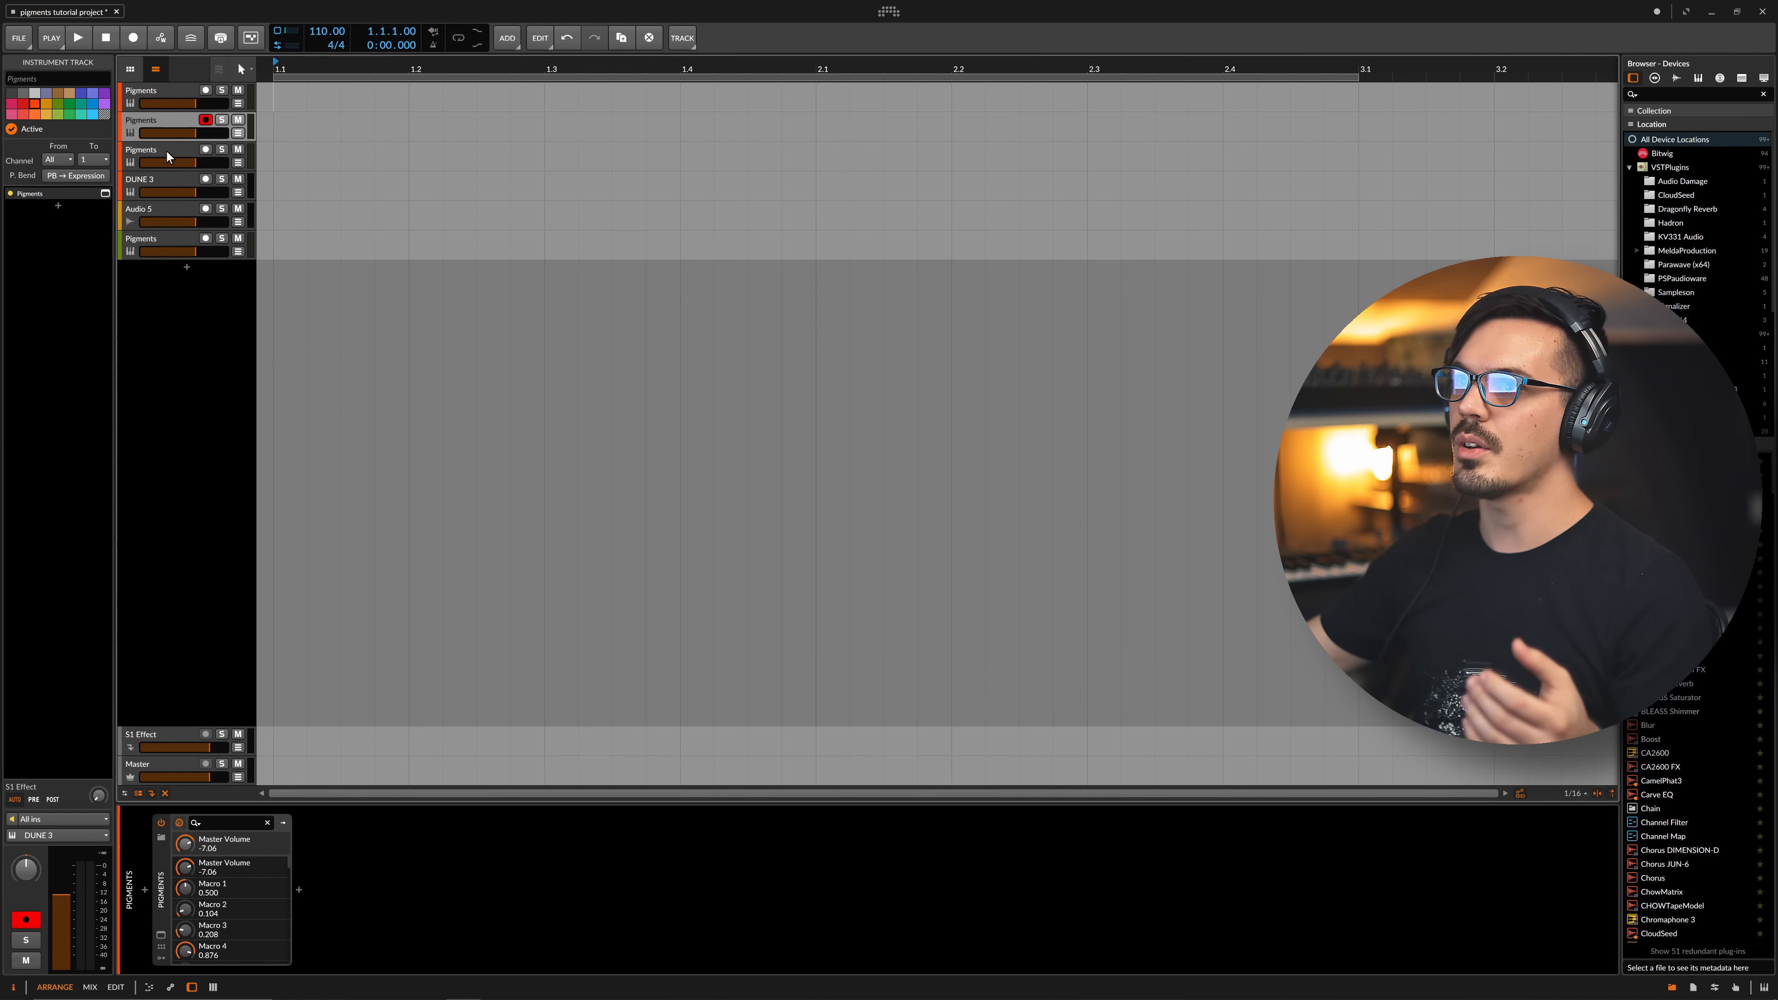
# - Open the third Pigments track's plug-in window at 100% size, review its arpeggiator settings, and close it
pyautogui.click(105, 194)
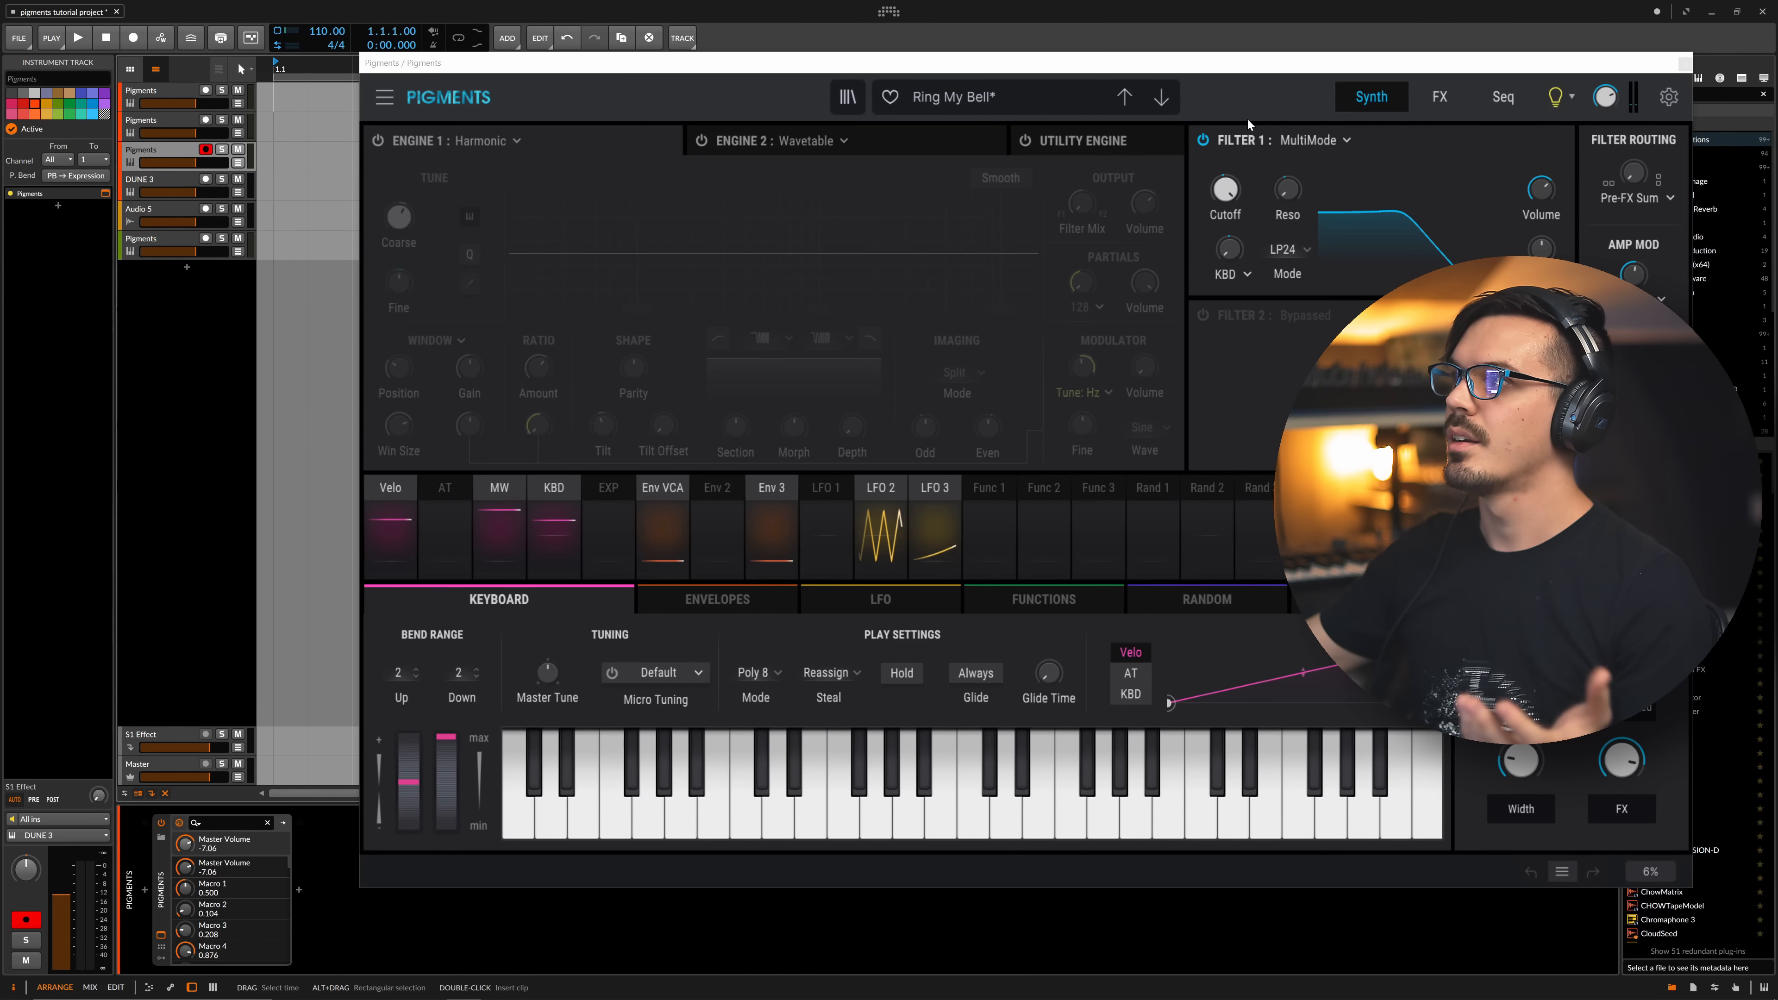
pyautogui.click(384, 99)
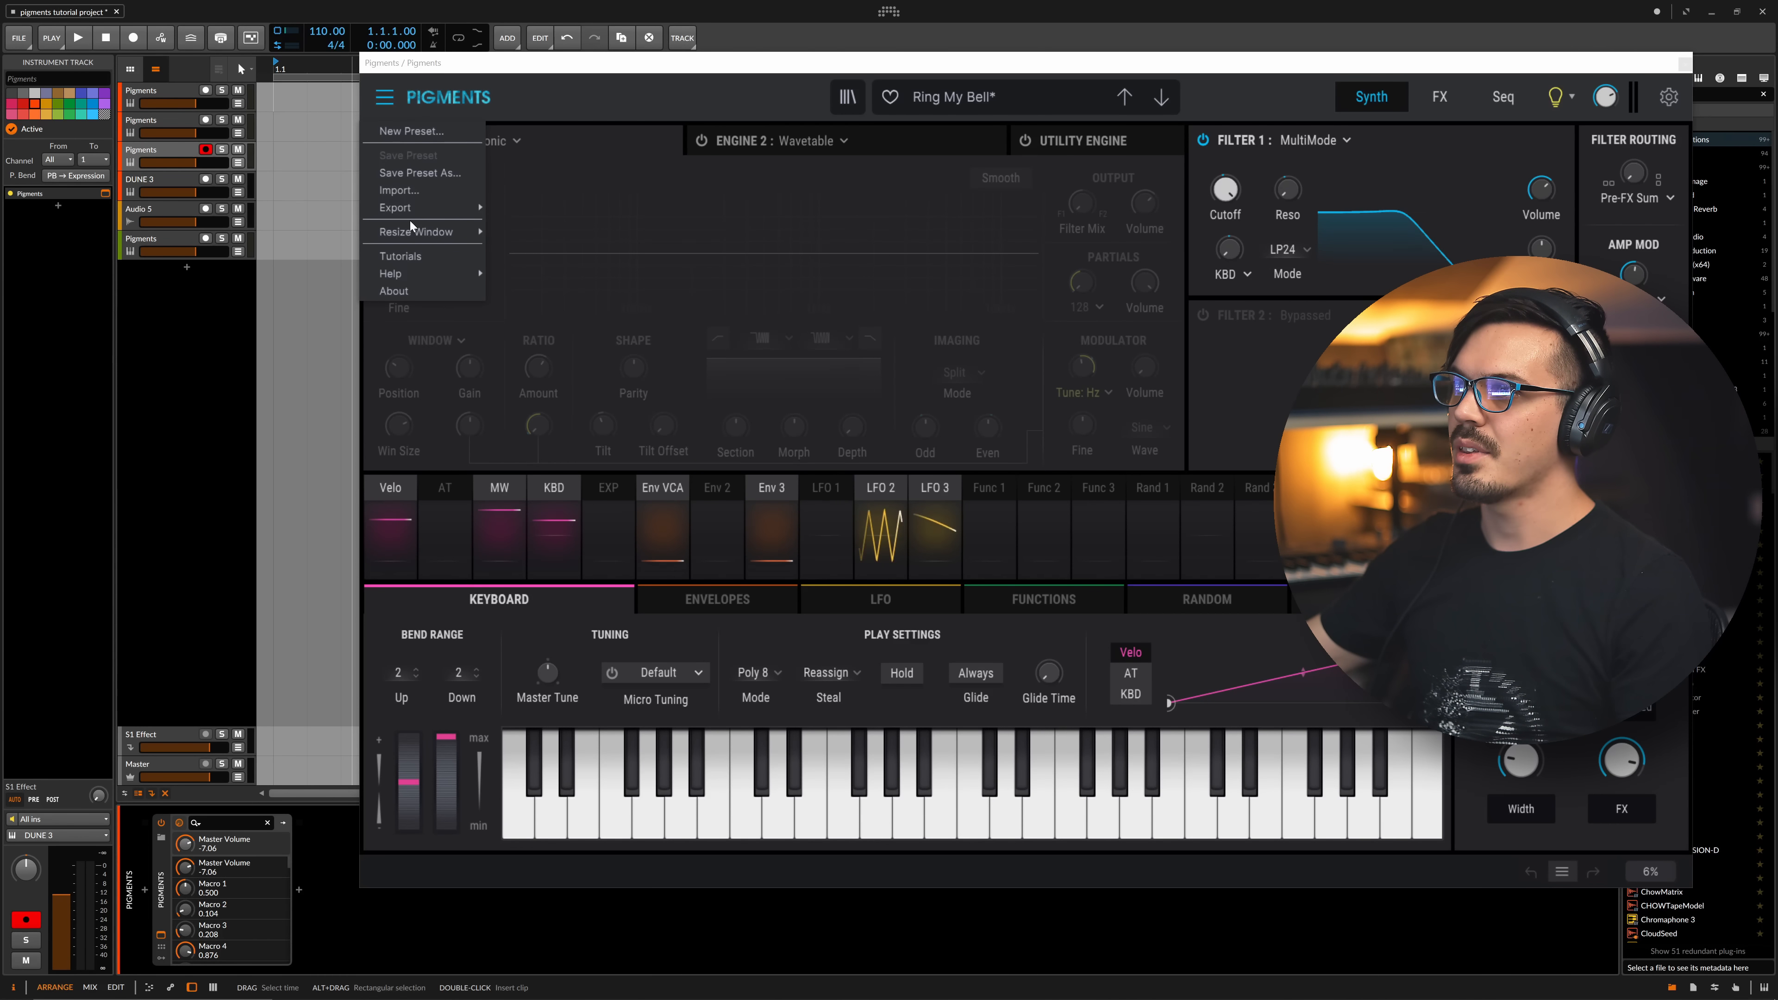
pyautogui.moveTo(420, 232)
pyautogui.click(519, 355)
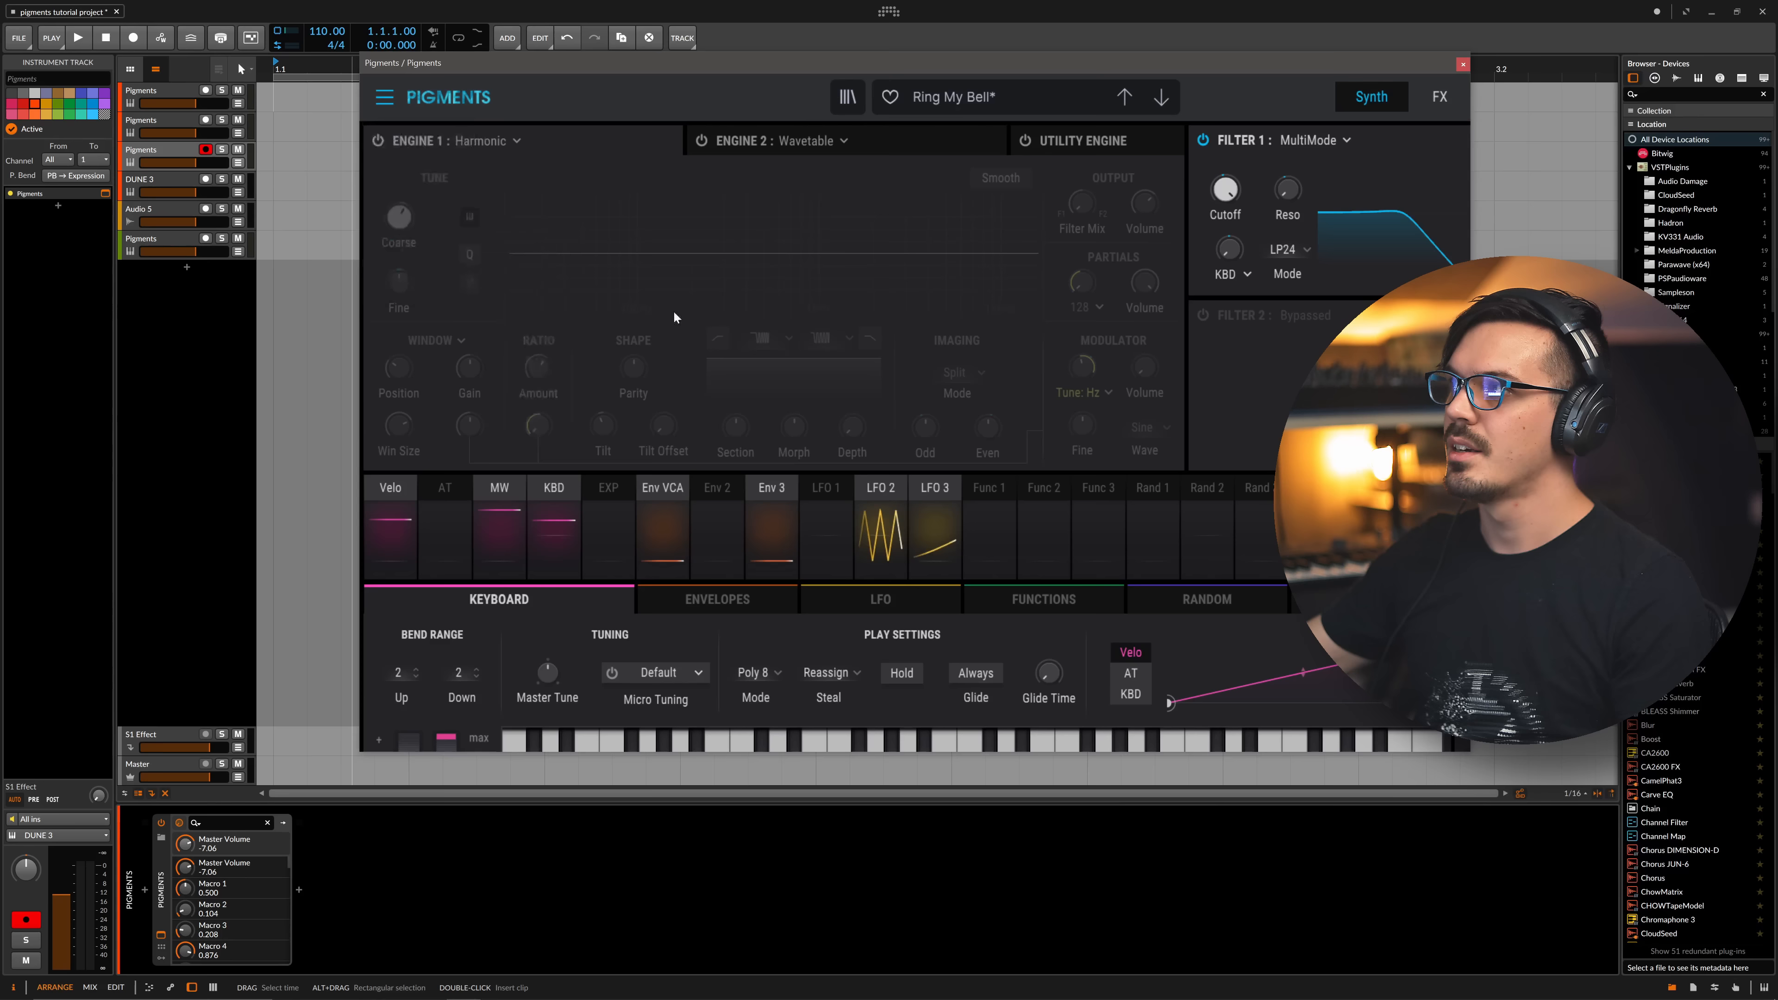
pyautogui.click(1301, 94)
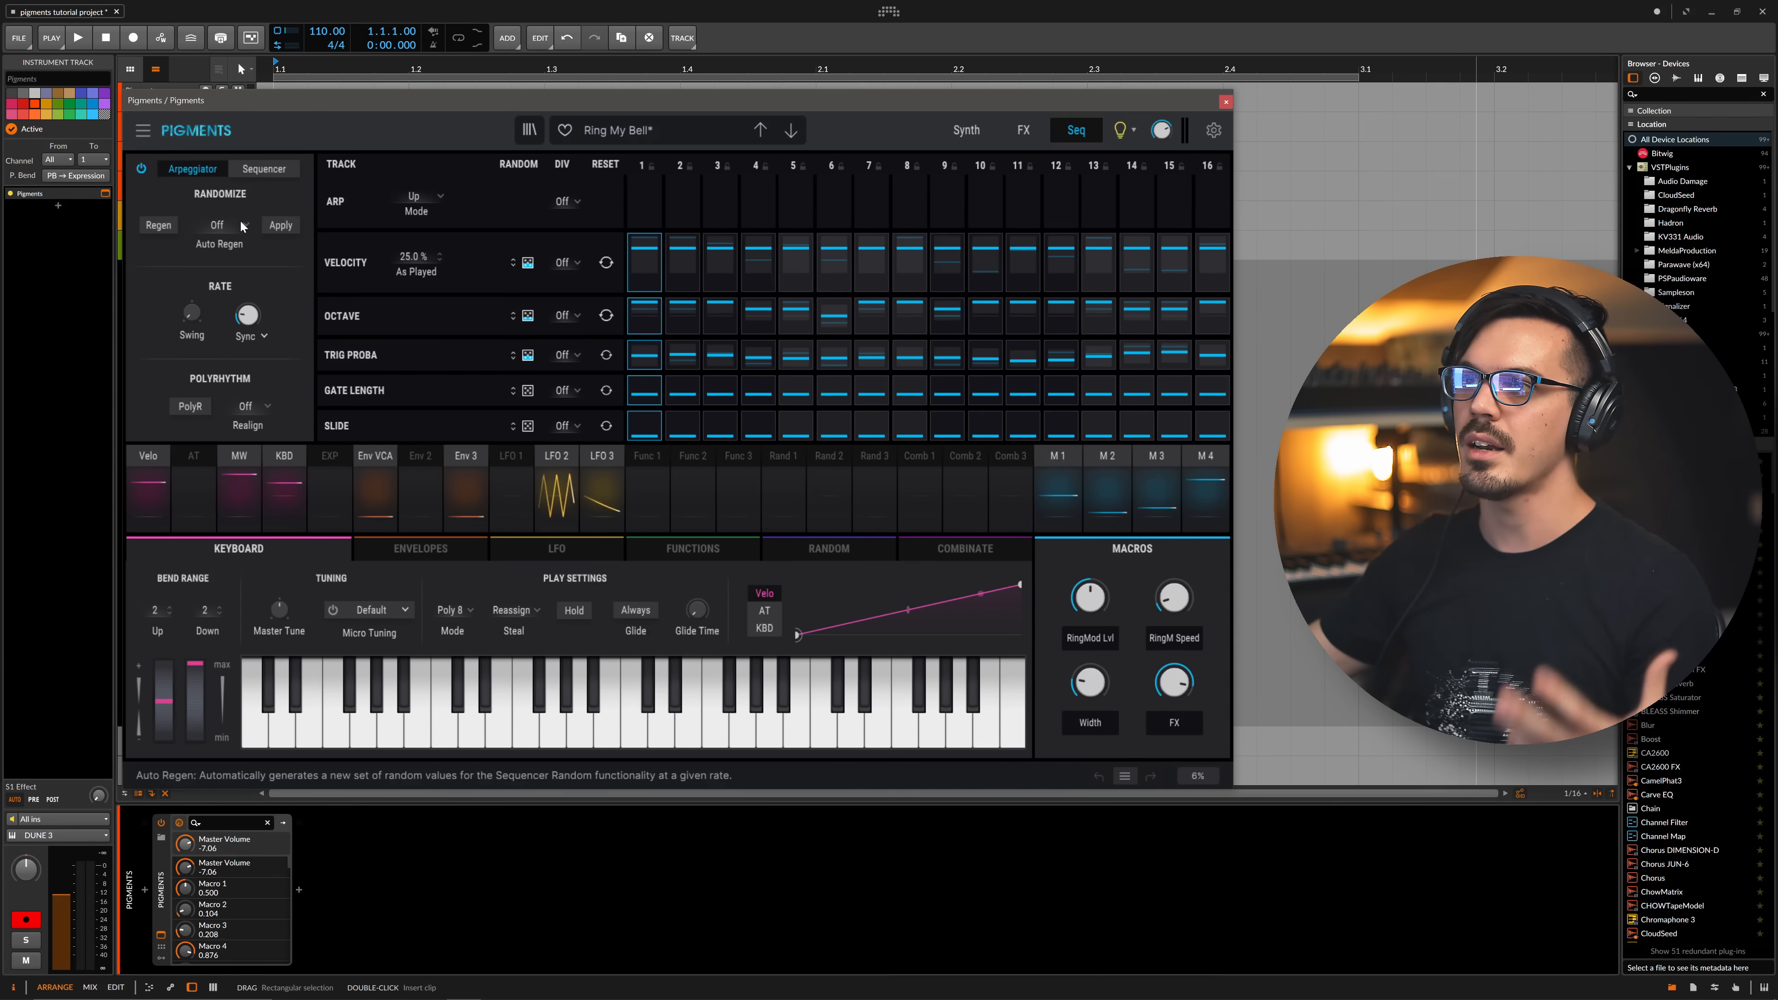
pyautogui.click(1225, 104)
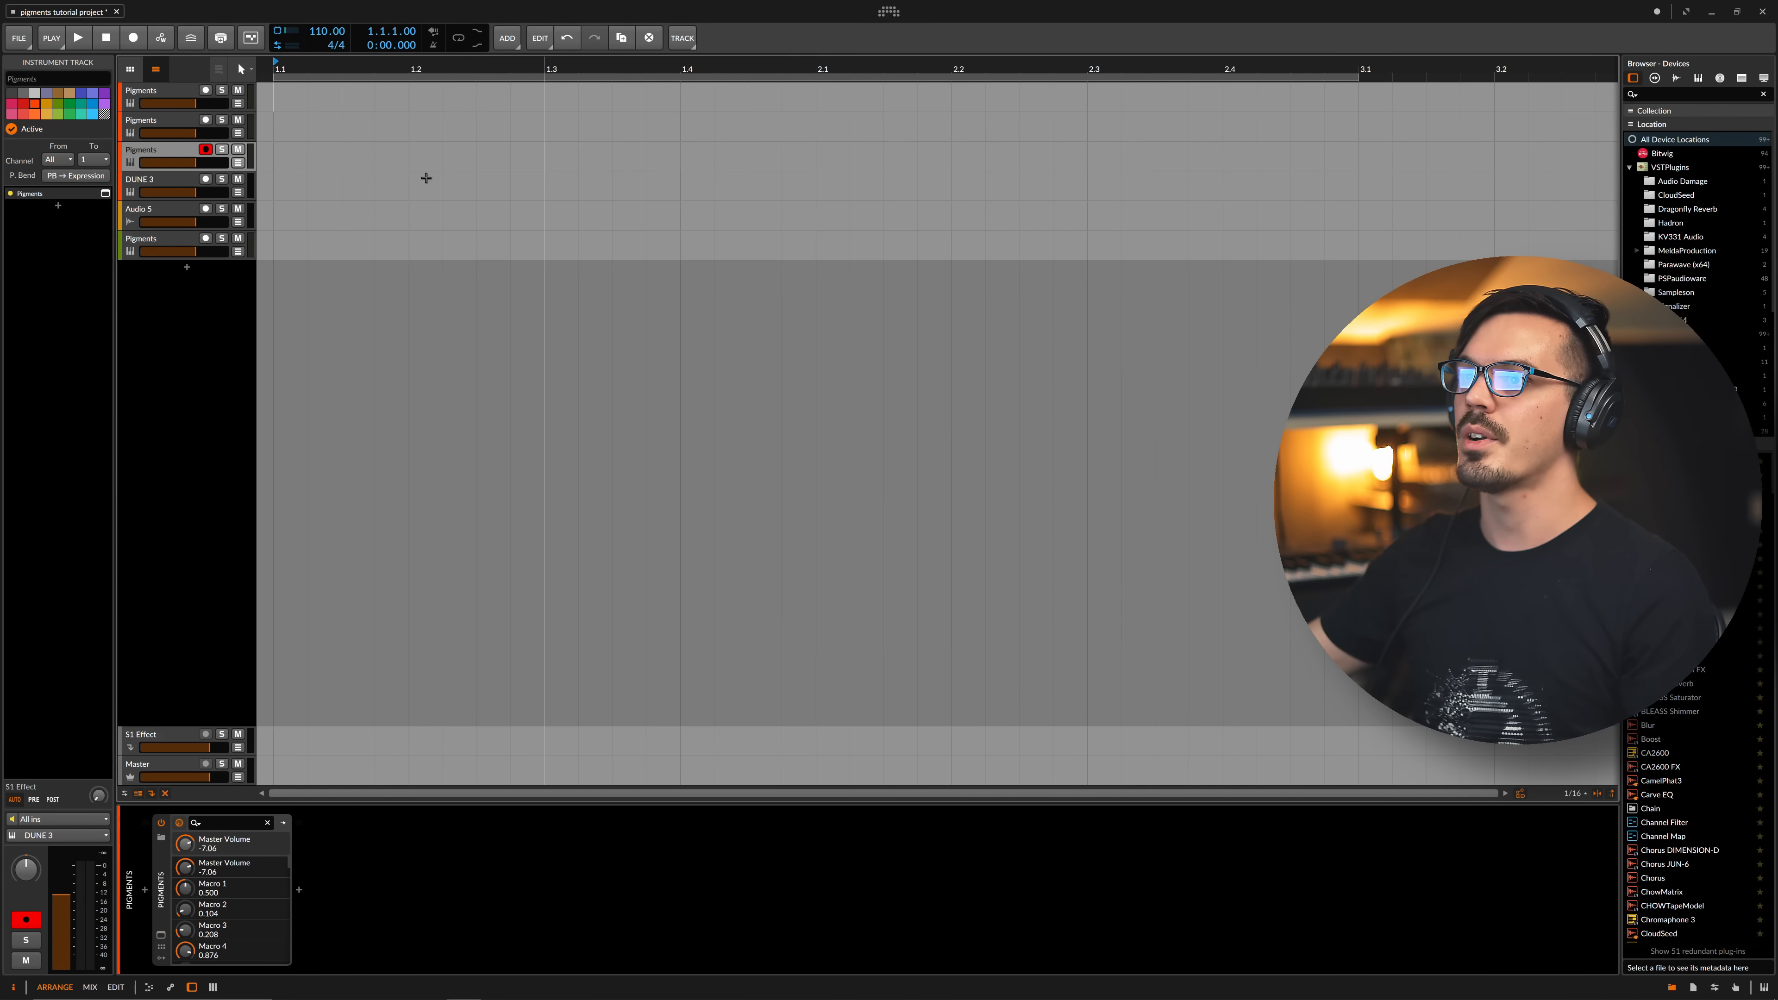